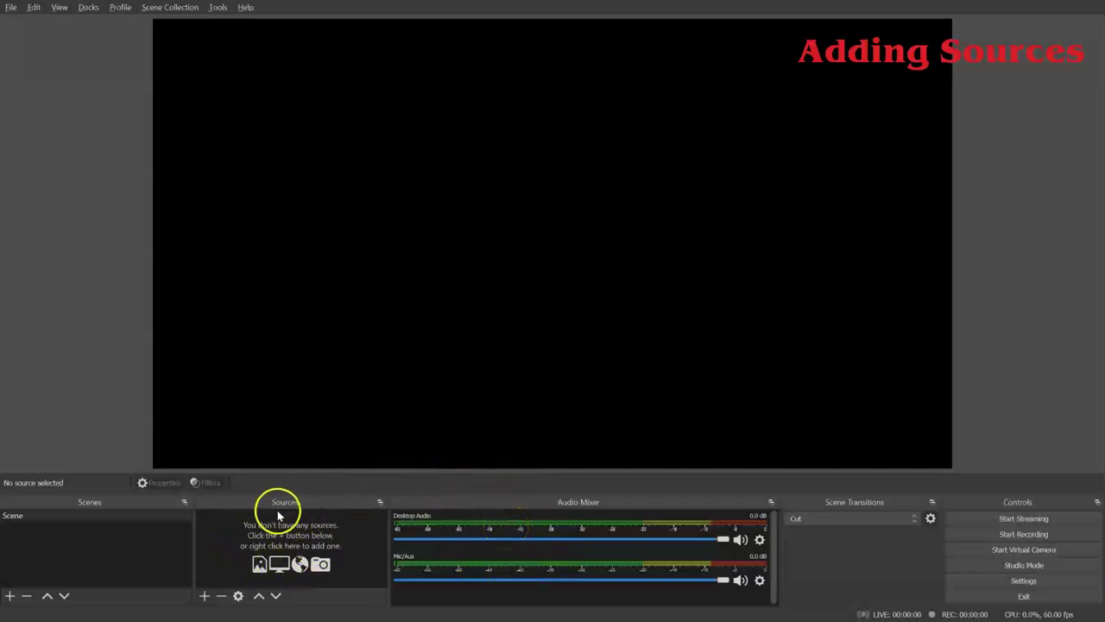
Create an Audio Input Capture source 'Audio' using the Mic/Line In 3/4 (Studio 1810c) device
left_click(204, 597)
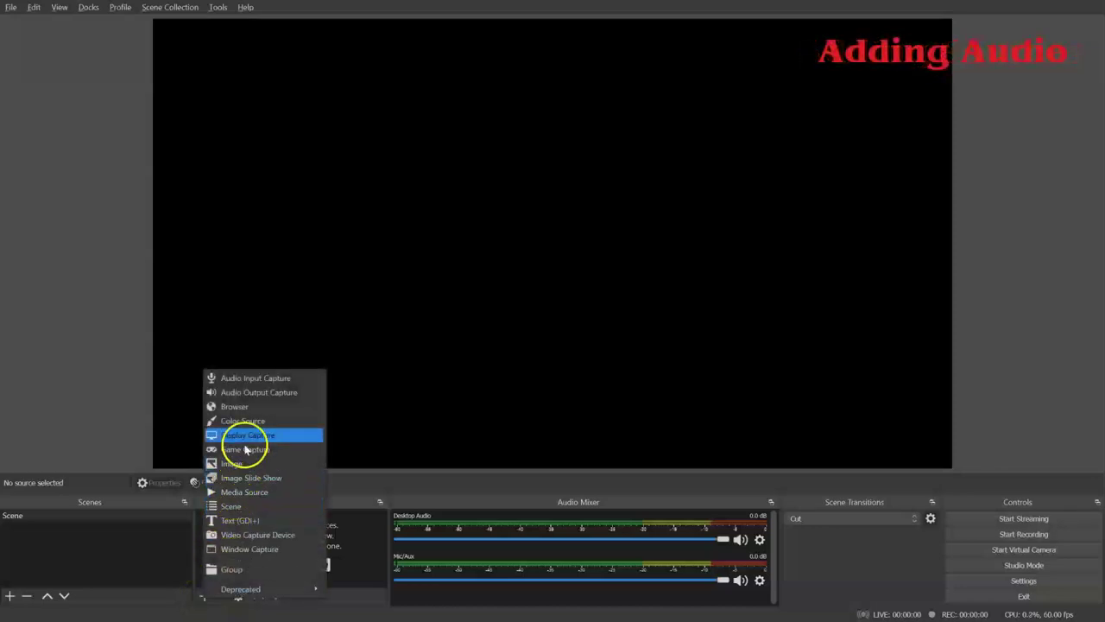
left_click(243, 381)
type("Audio")
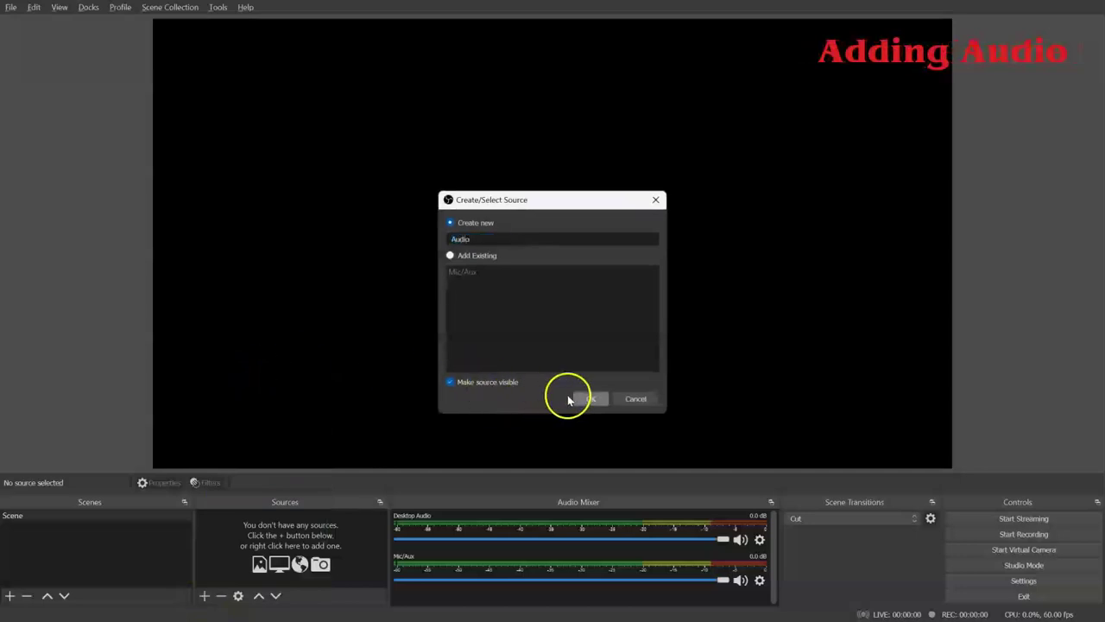
left_click(591, 400)
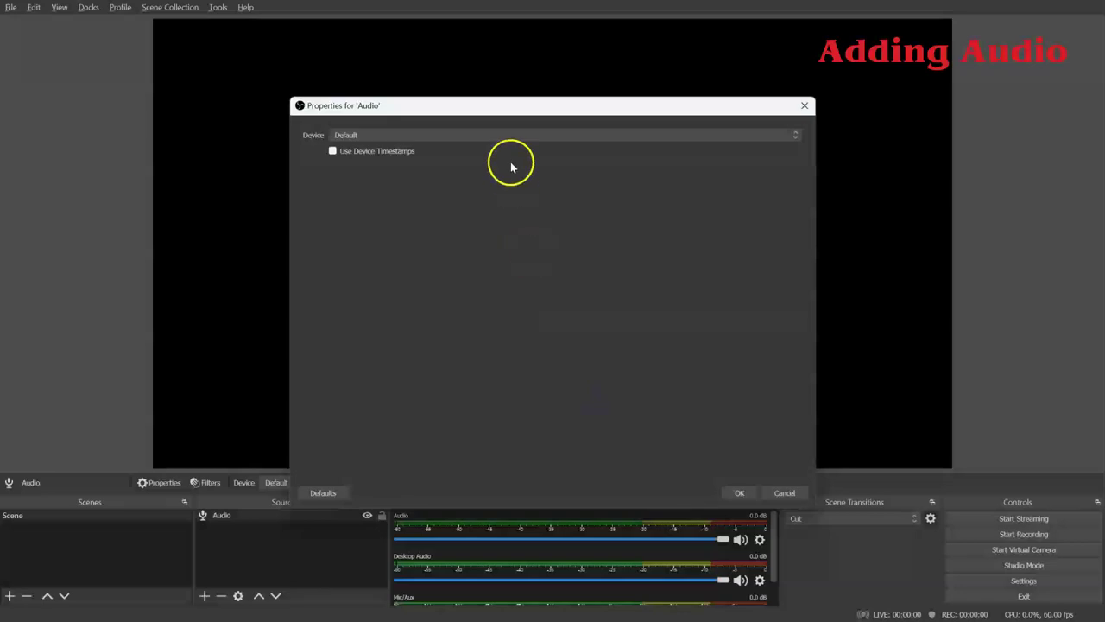
left_click(497, 136)
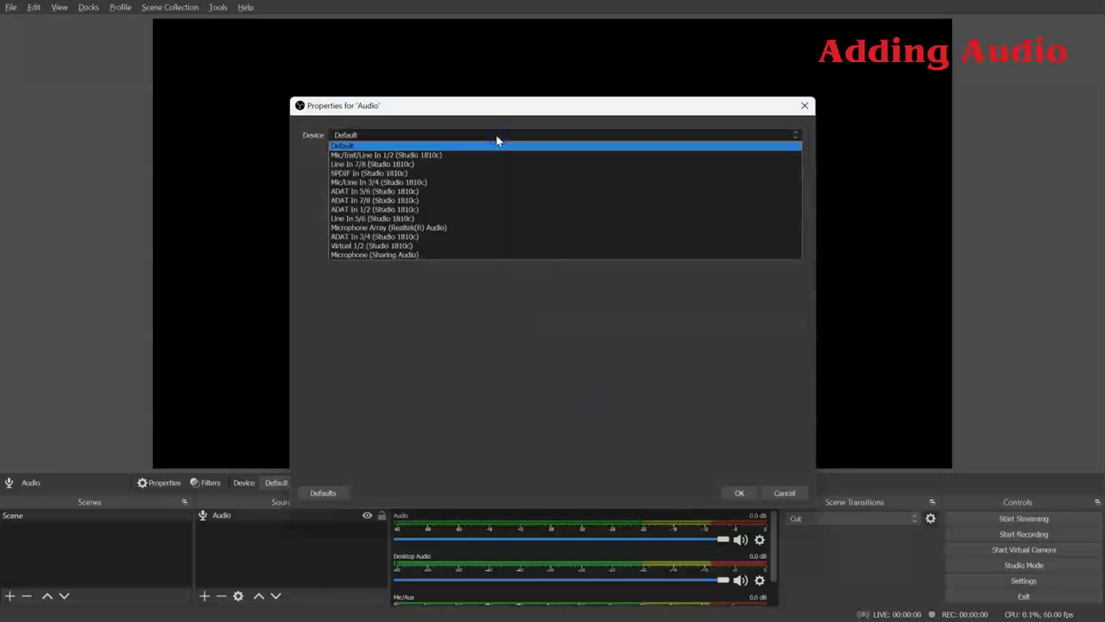
left_click_drag(497, 141, 449, 189)
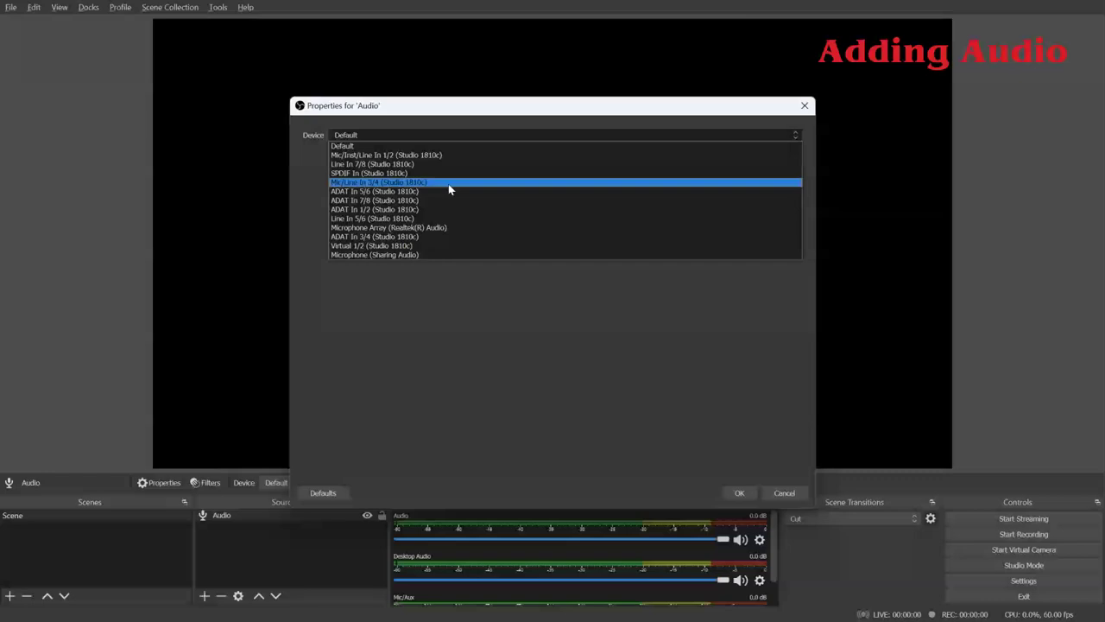
left_click(448, 184)
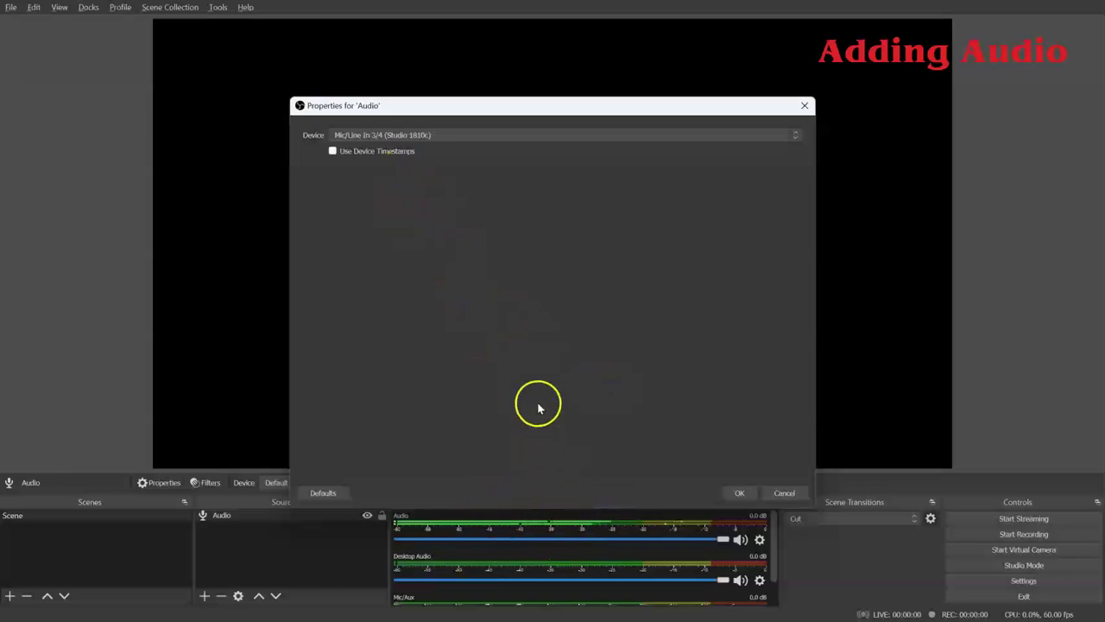
left_click(735, 493)
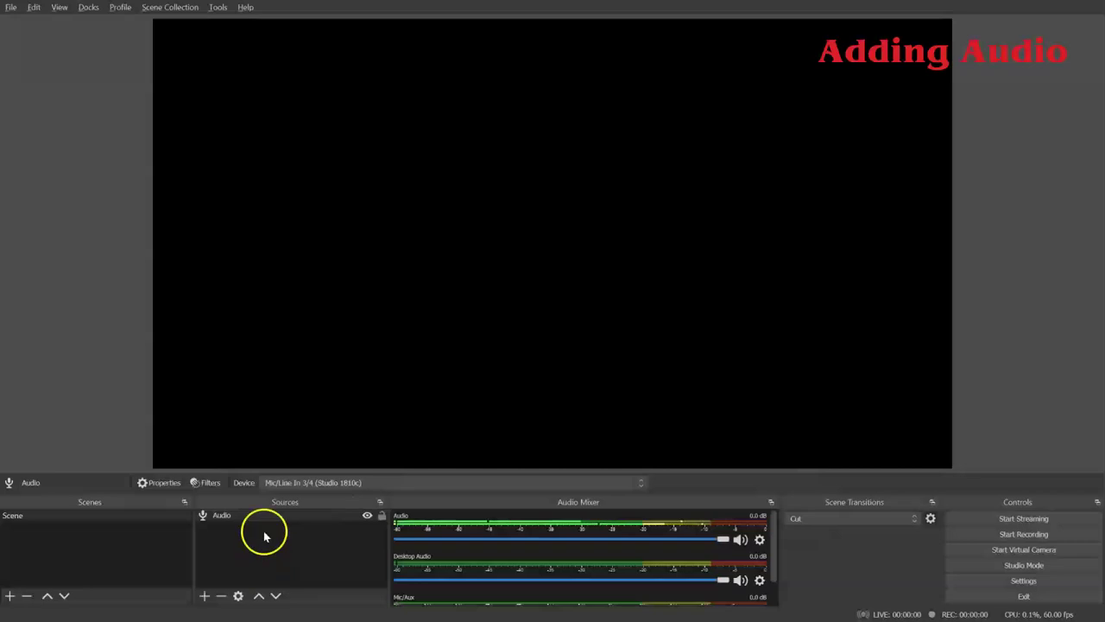
Create a Video Capture Device source named 'video' using the PanaCast camera
left_click(206, 596)
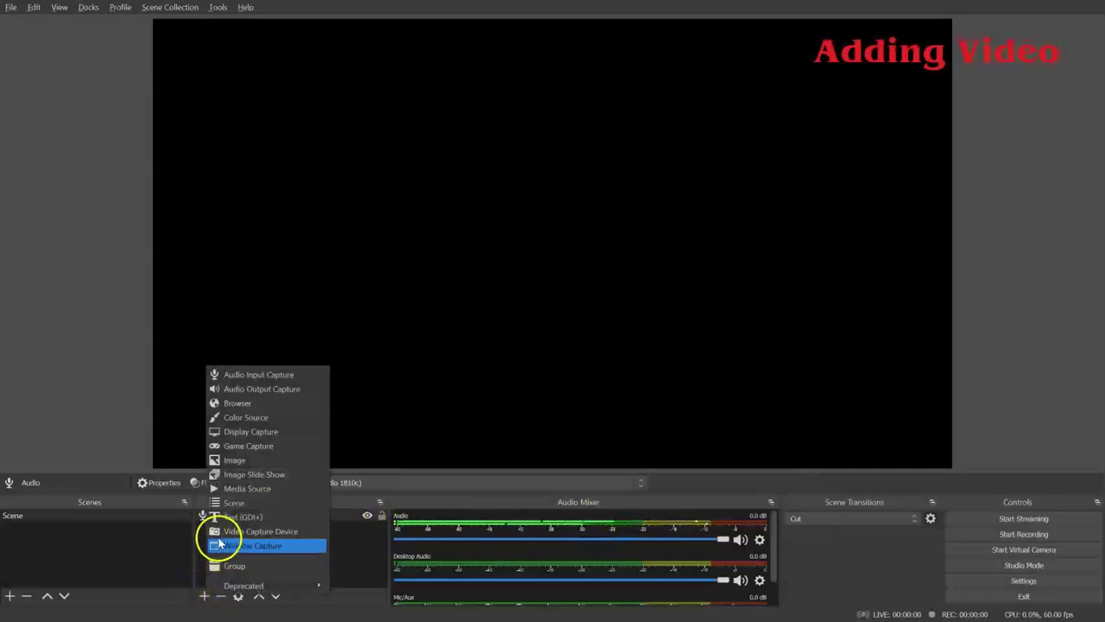
left_click(224, 532)
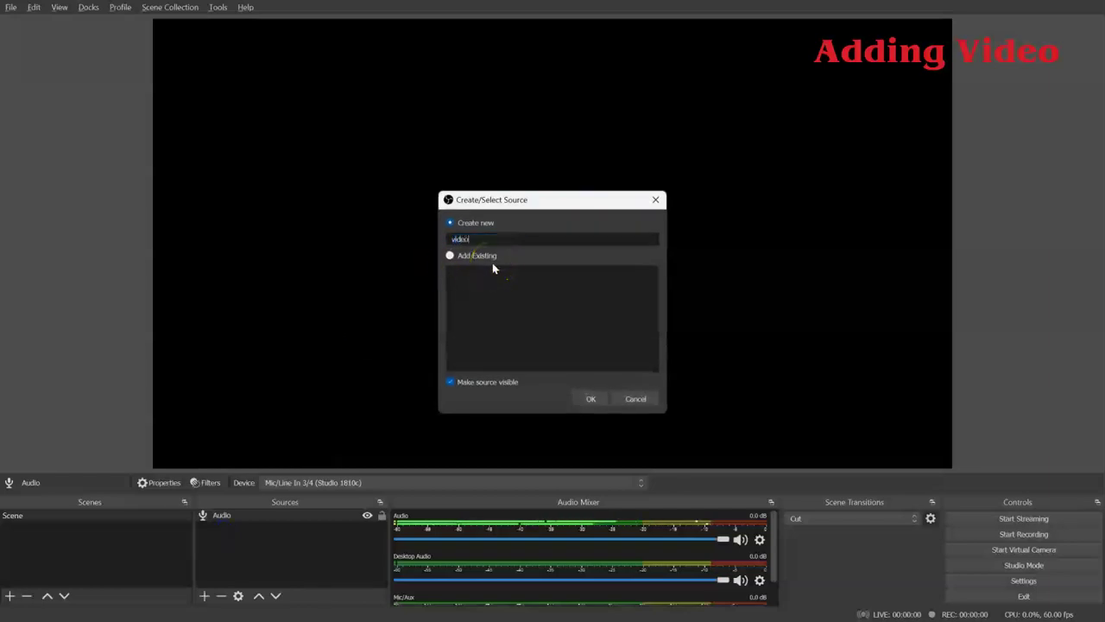
left_click(594, 400)
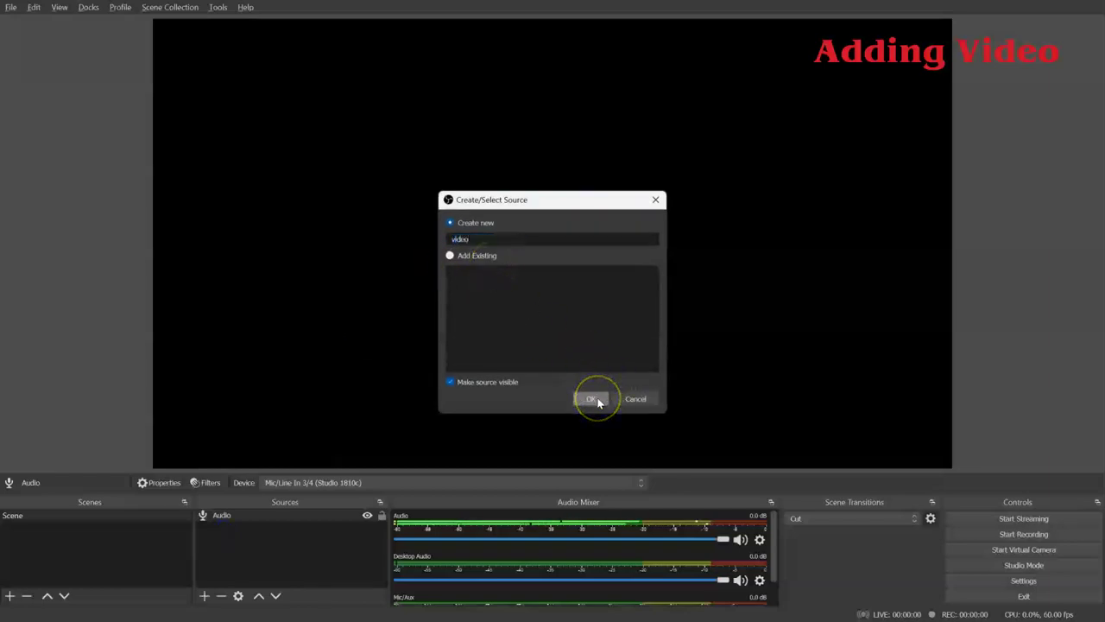
left_click(597, 400)
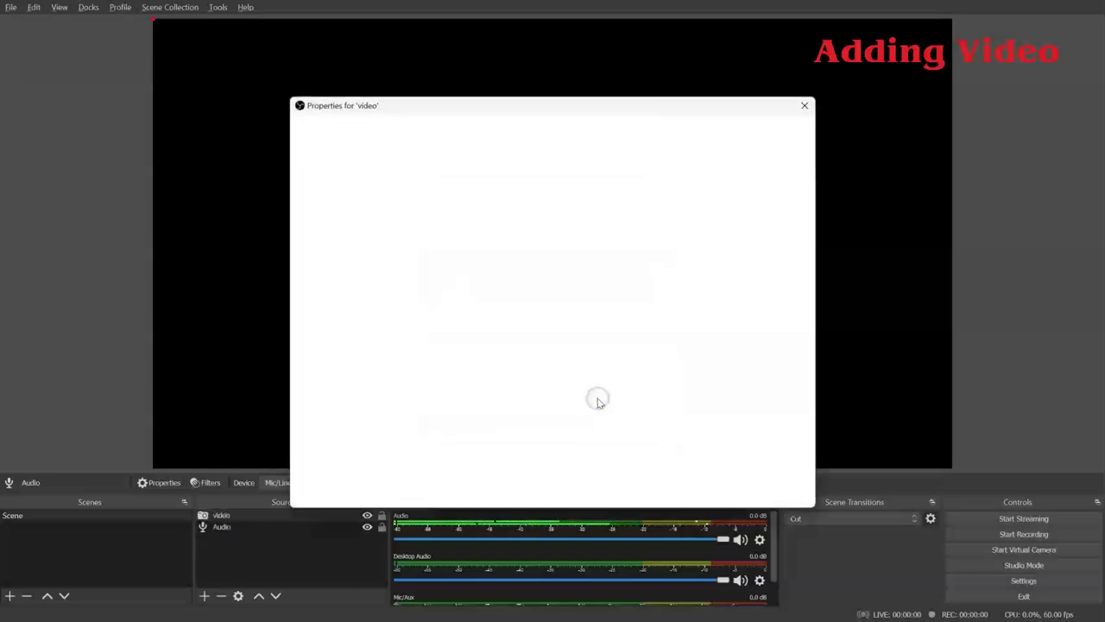
left_click(472, 398)
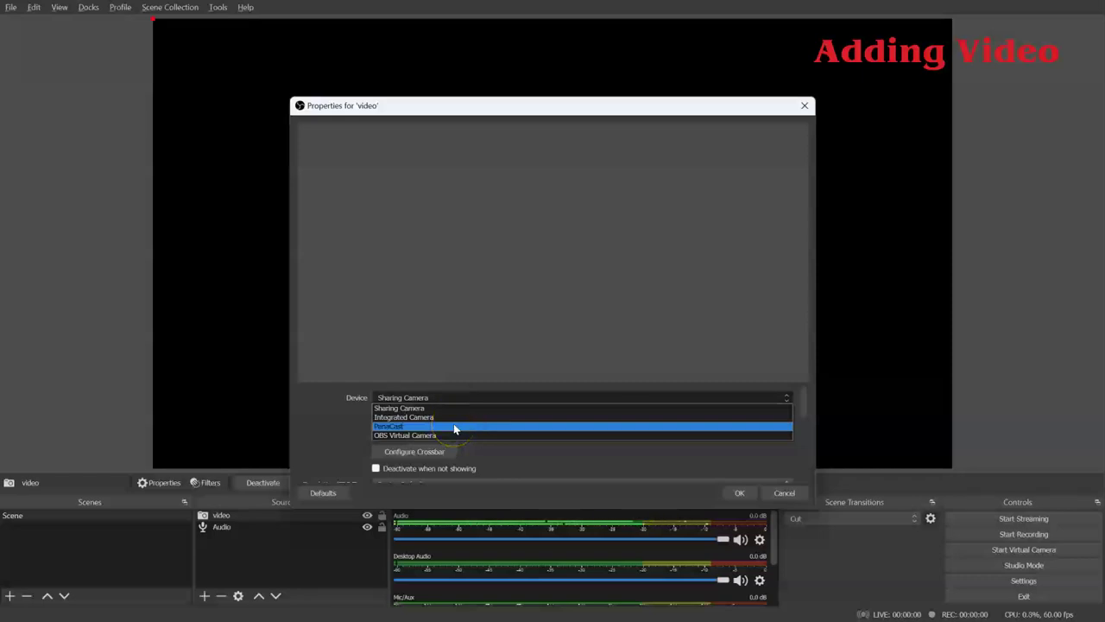
left_click(455, 426)
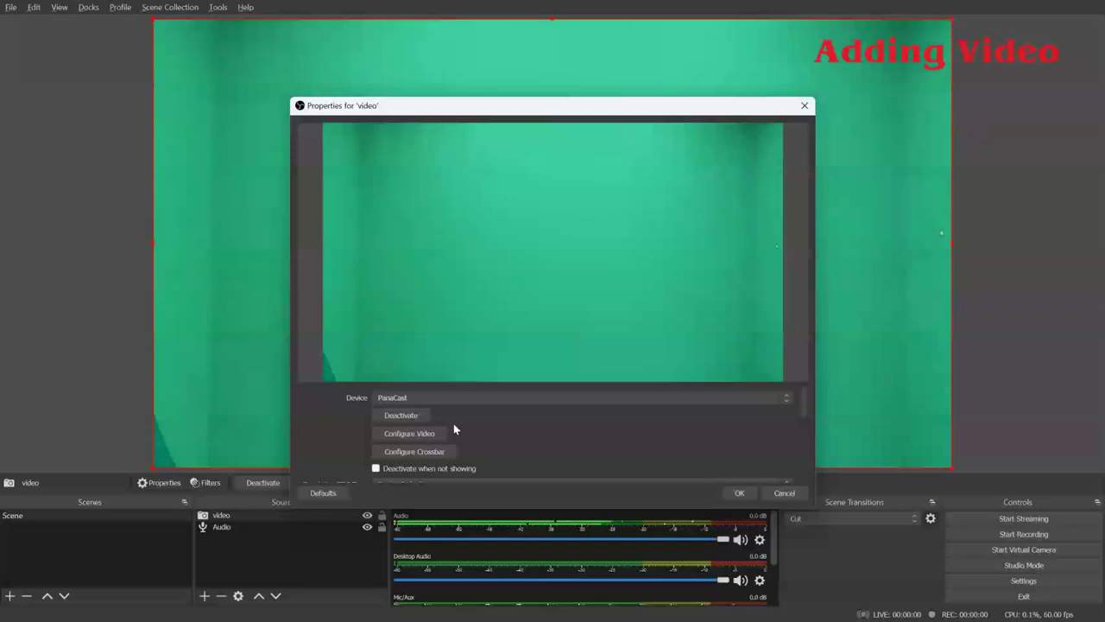
left_click(739, 492)
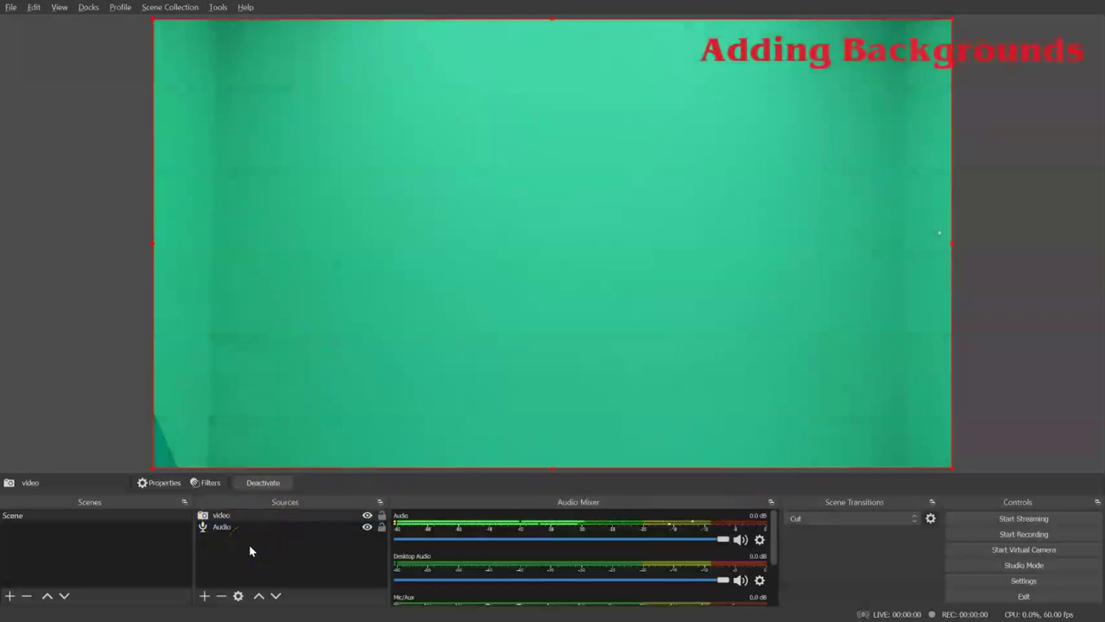
Add an Image source 'Background logo' with logo.png, stretched to the full canvas height
left_click(201, 596)
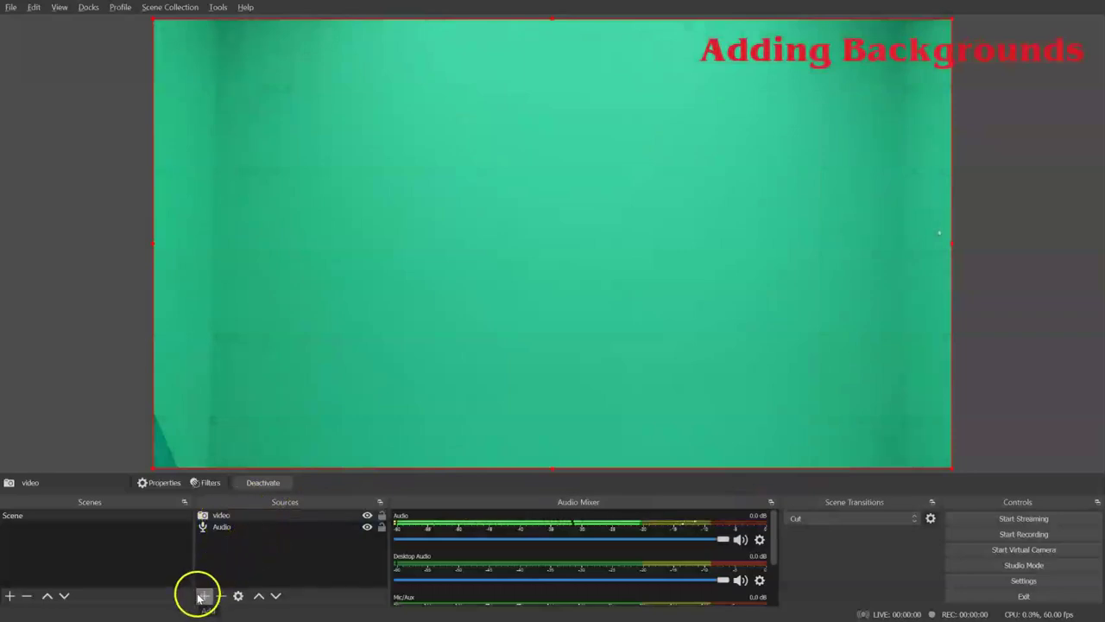
left_click(223, 459)
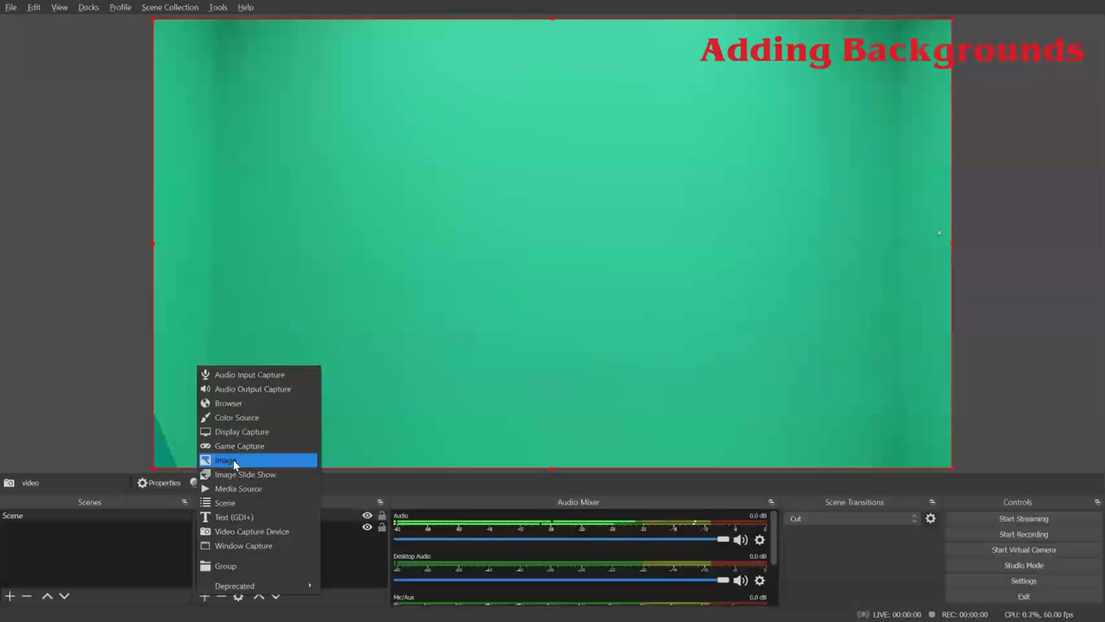
left_click(233, 460)
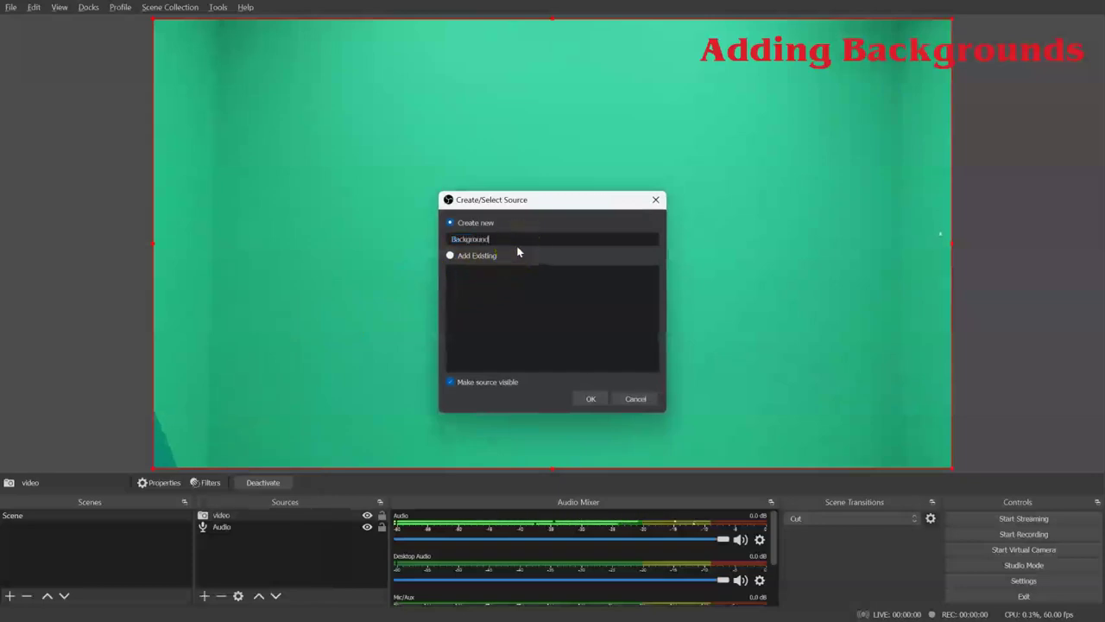
left_click(592, 400)
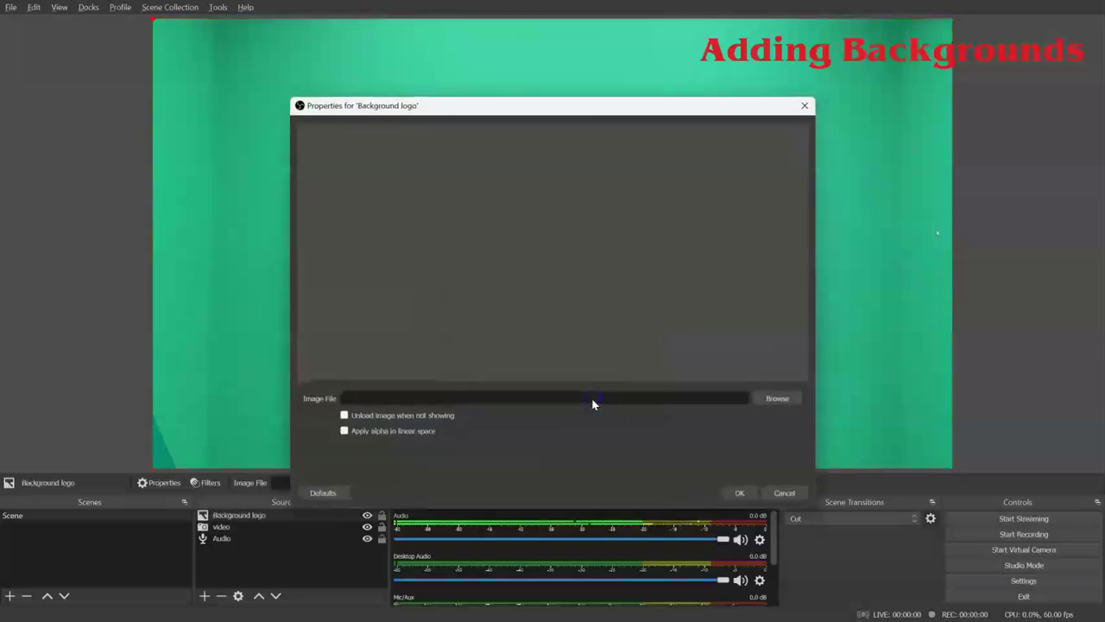
left_click(764, 399)
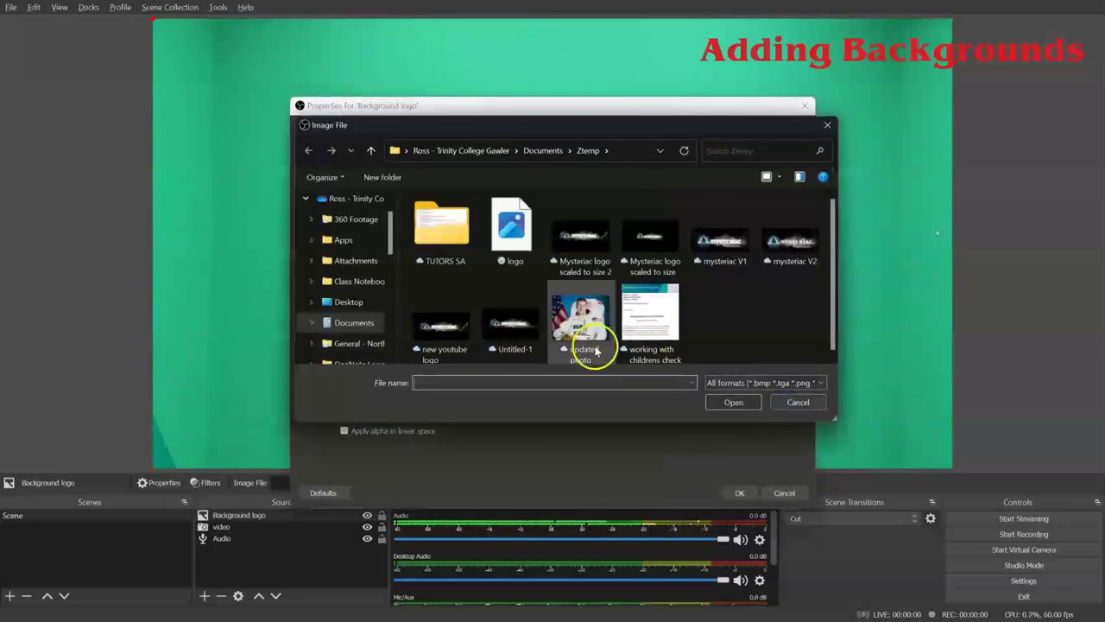
double_click(512, 227)
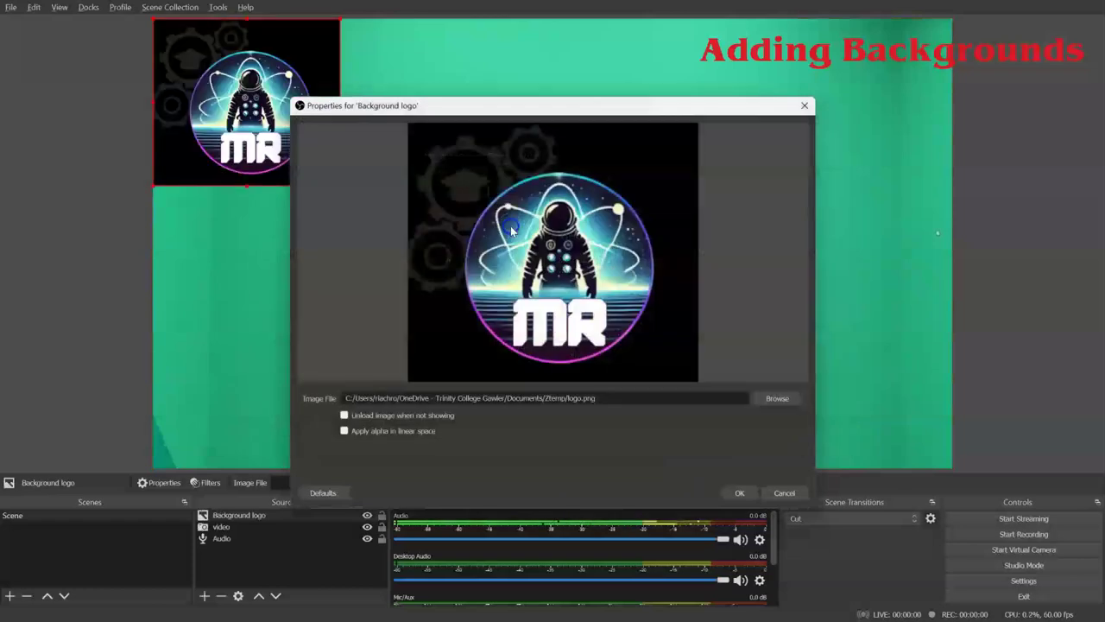
left_click(736, 493)
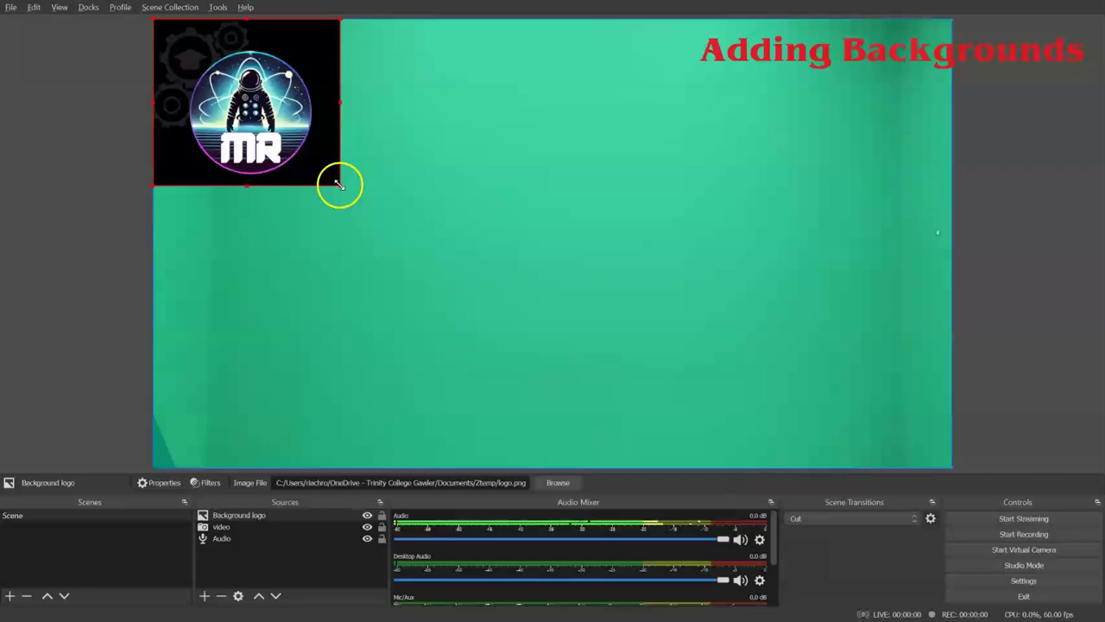
left_click_drag(339, 185, 775, 198)
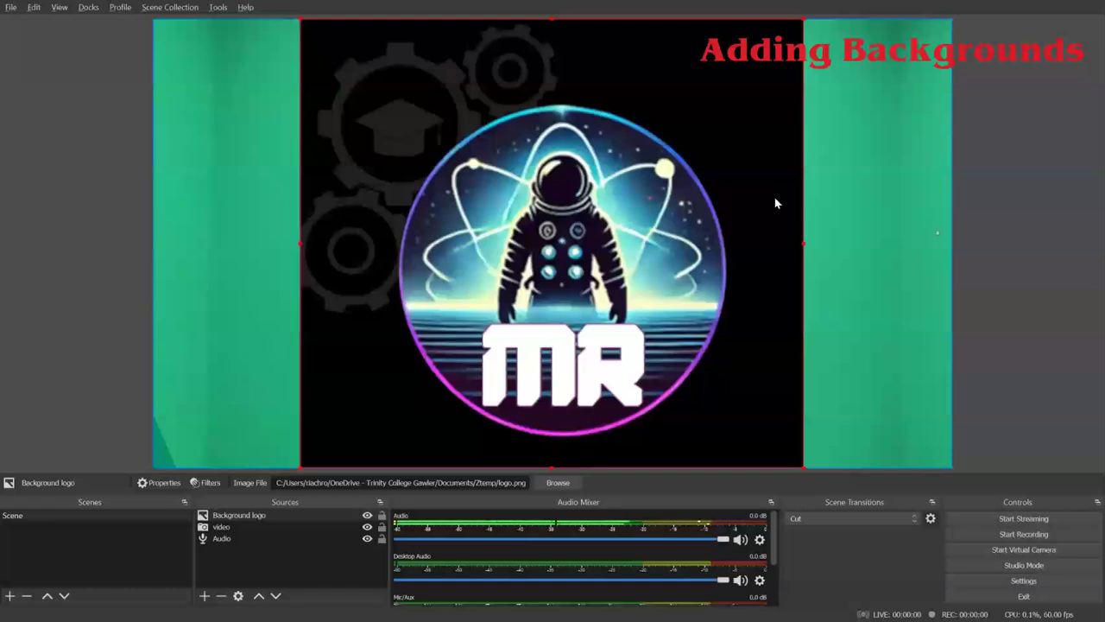
left_click(195, 321)
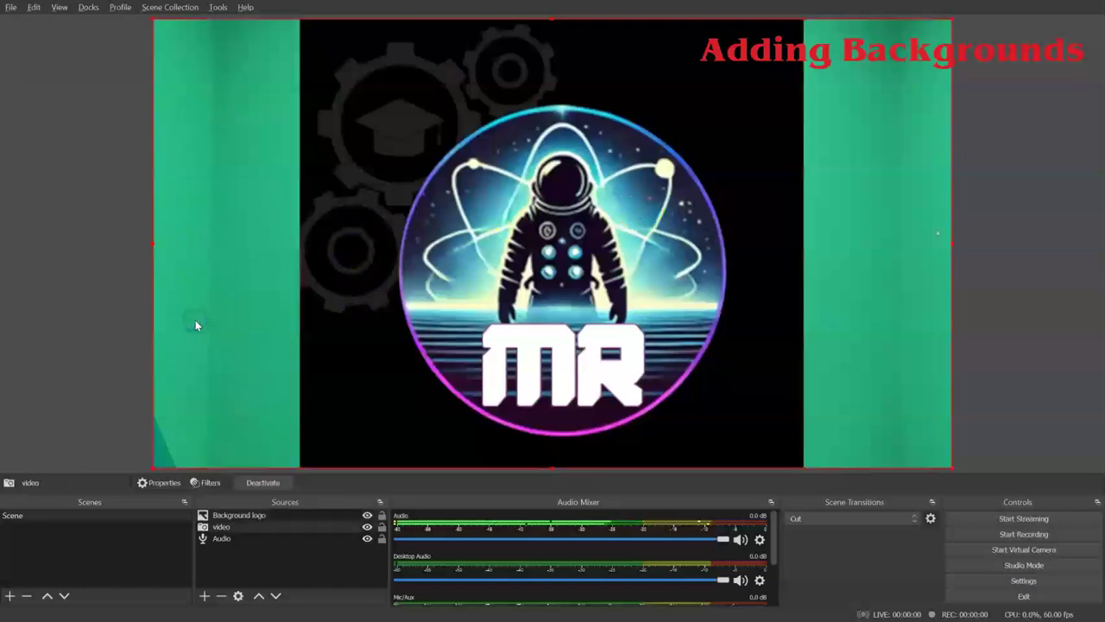
Drag the video source above Background logo in the Sources list
left_click(273, 553)
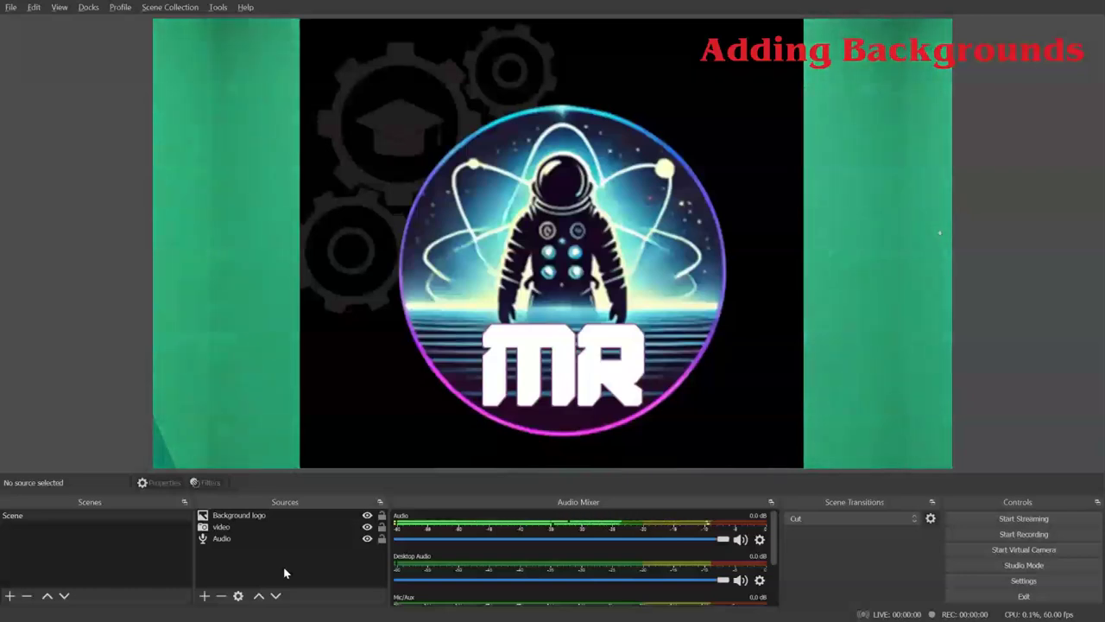
left_click(285, 557)
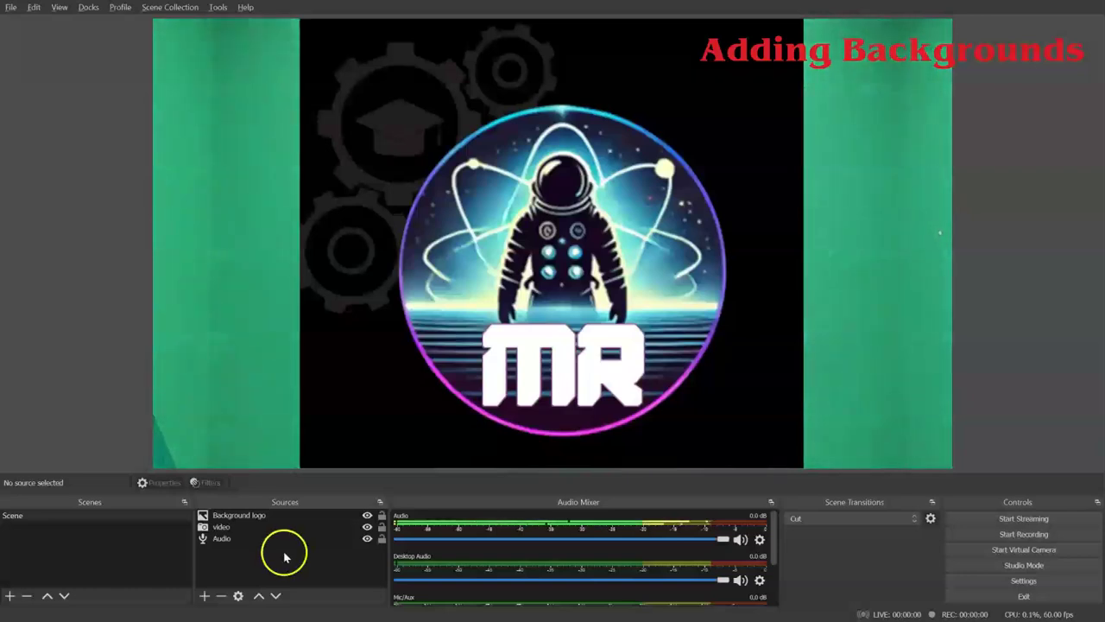
left_click(236, 528)
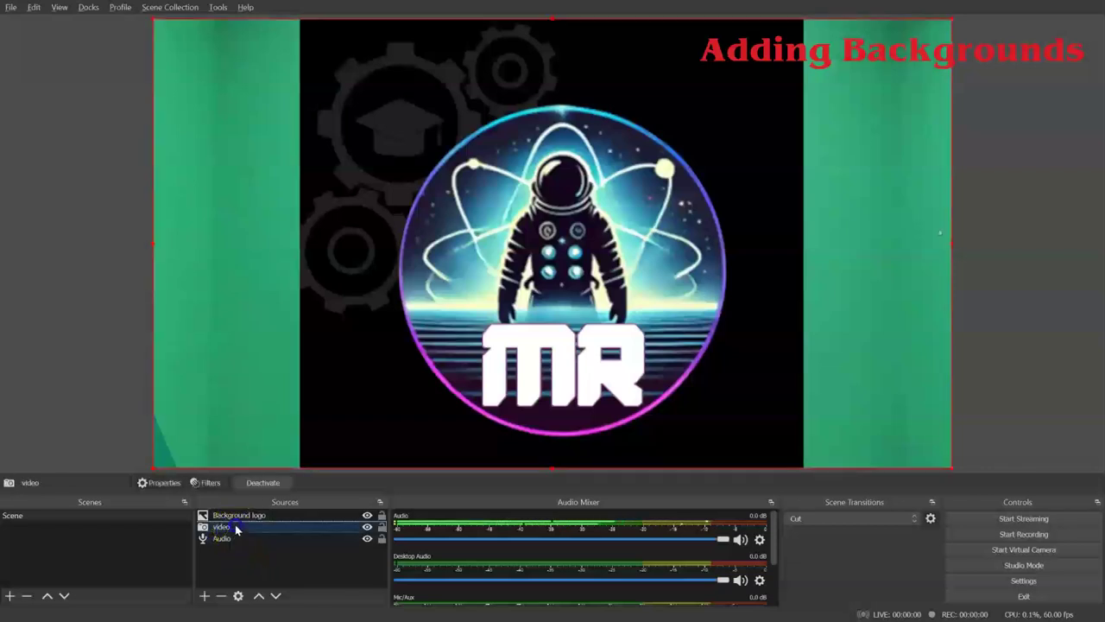
left_click_drag(235, 529, 239, 513)
left_click(229, 531)
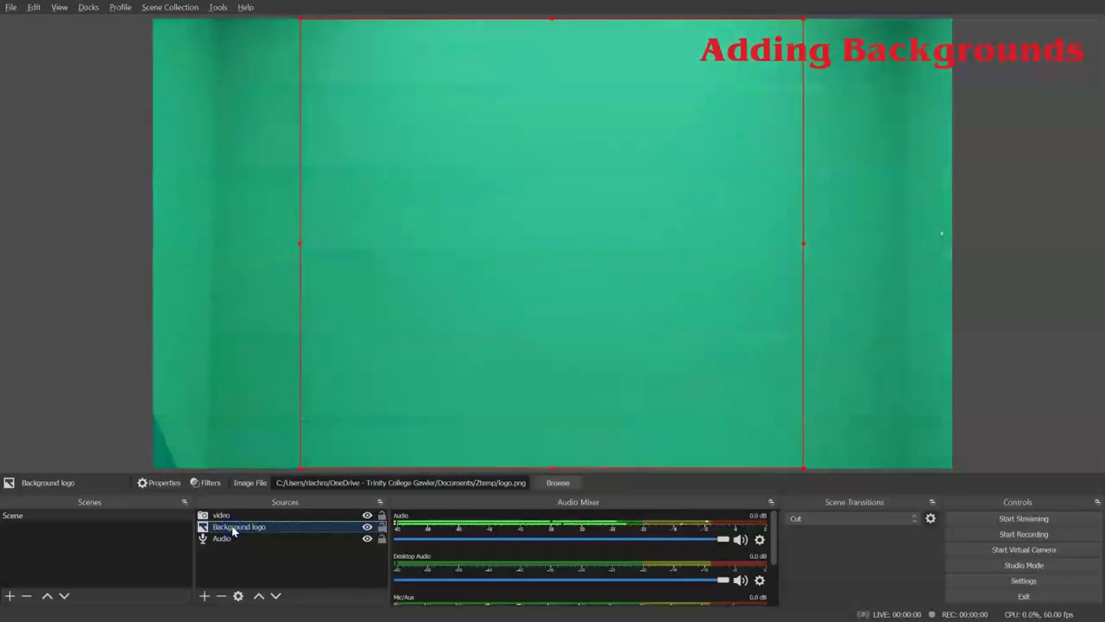
left_click(218, 515)
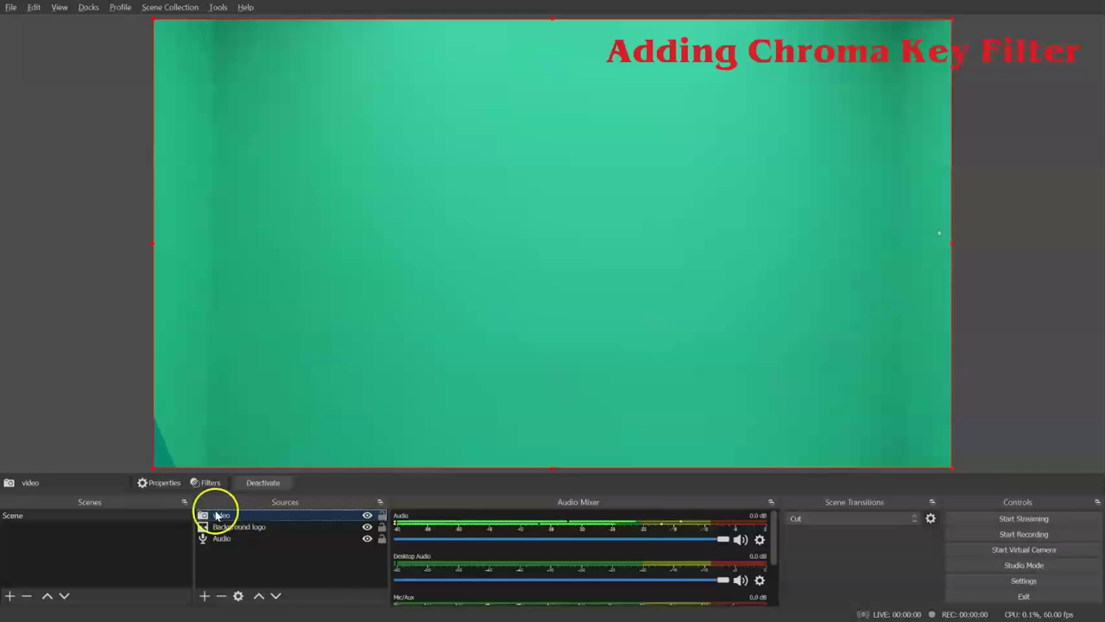
Add a Chroma Key effect filter to the video source through its Filters dialog
right_click(238, 515)
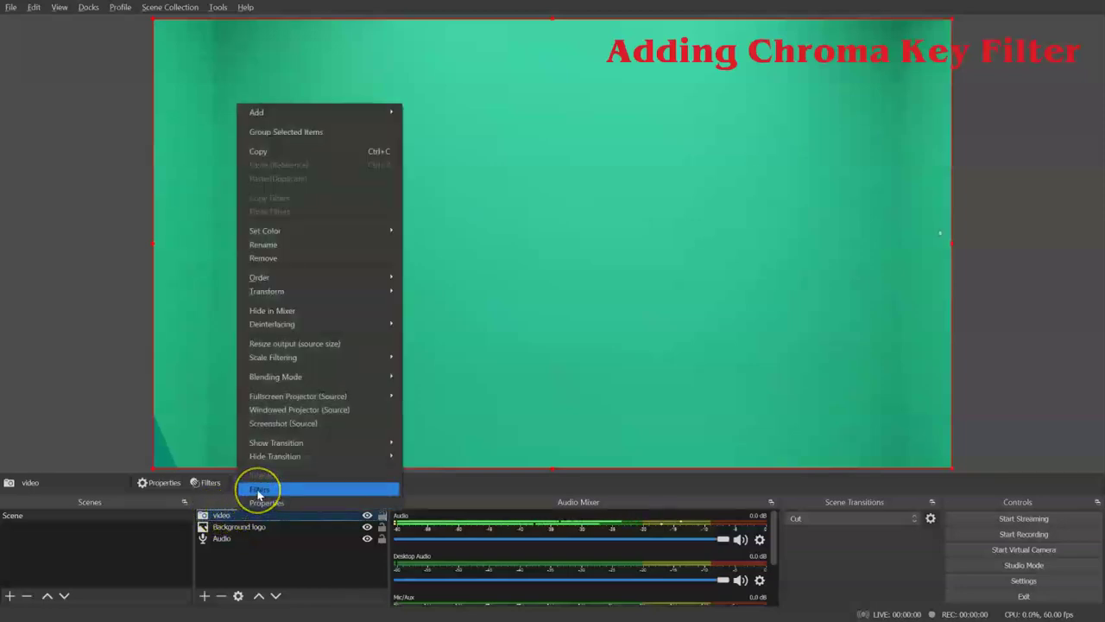
left_click(258, 489)
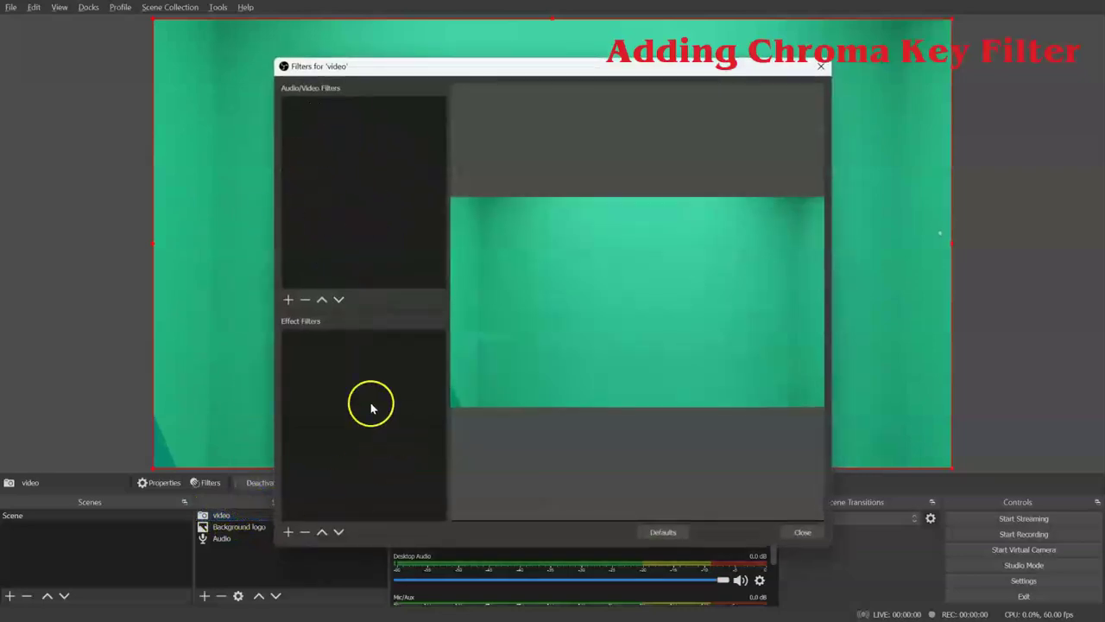
left_click(287, 532)
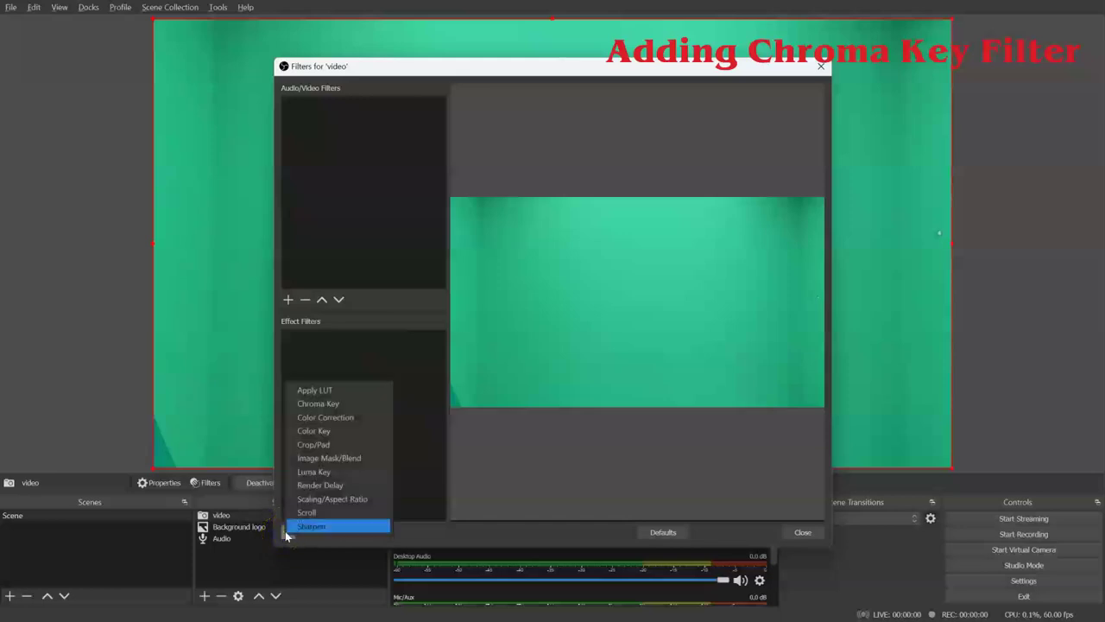
left_click(316, 404)
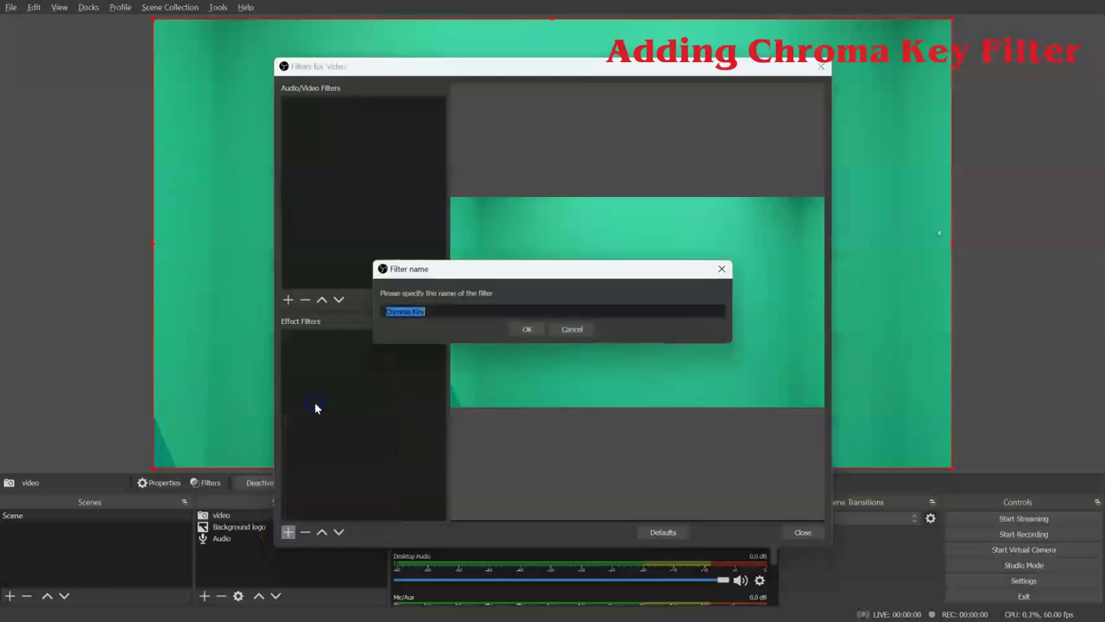
left_click(530, 329)
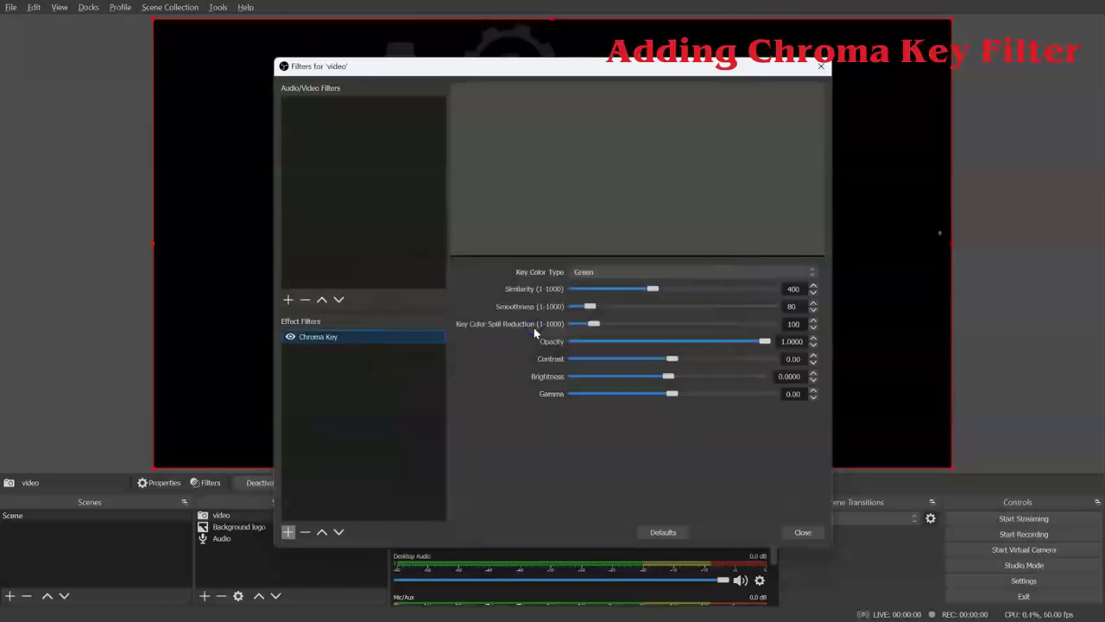
left_click(796, 534)
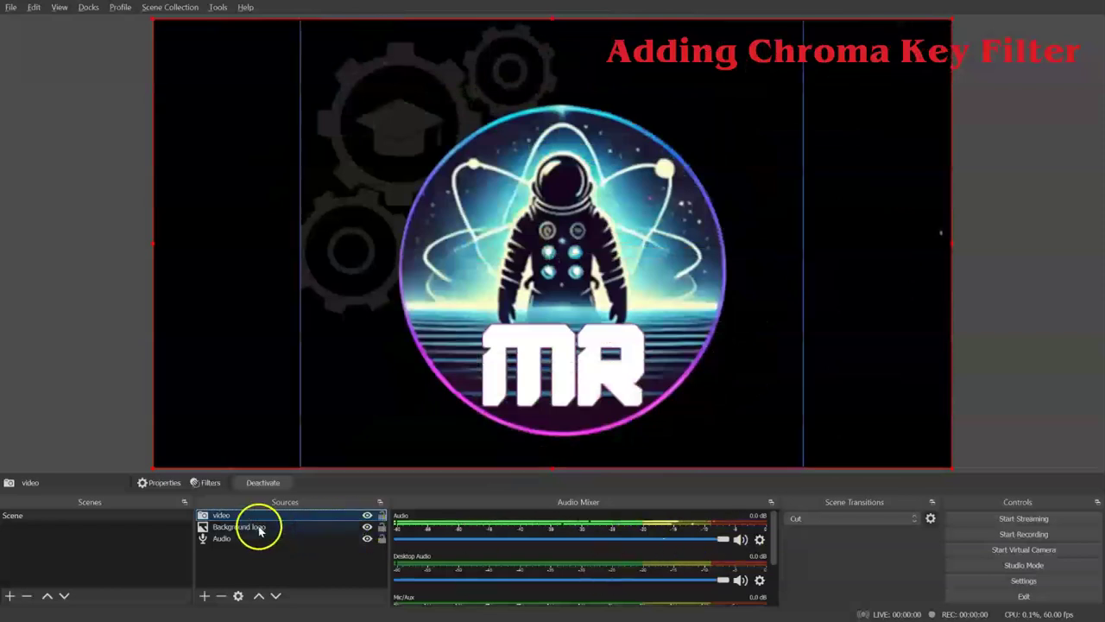
left_click(229, 526)
left_click_drag(230, 531, 217, 523)
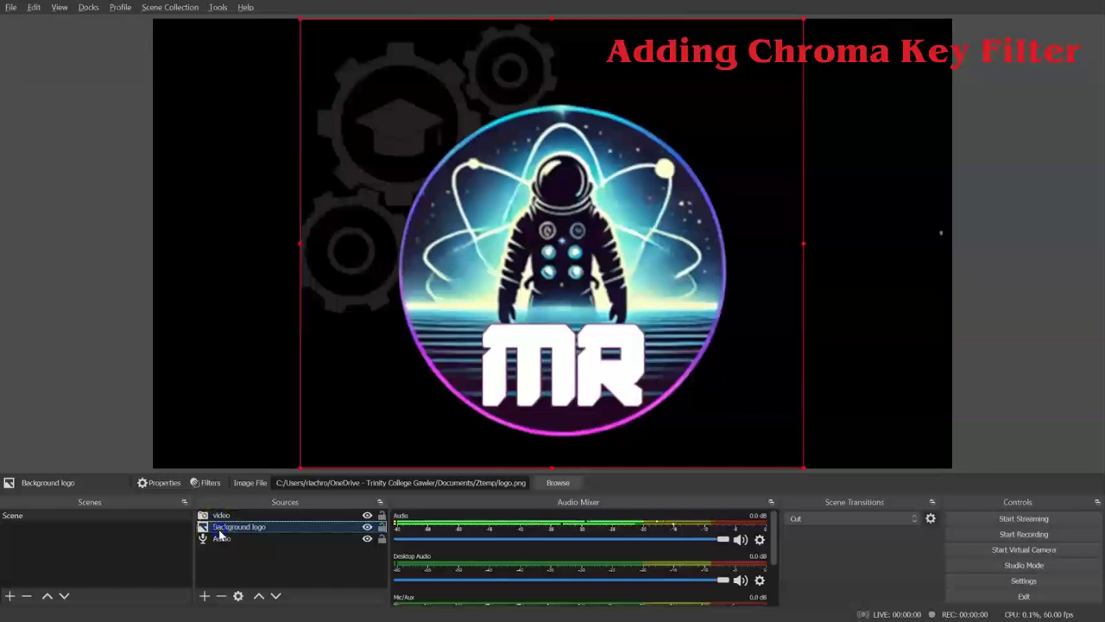
left_click_drag(217, 526, 221, 512)
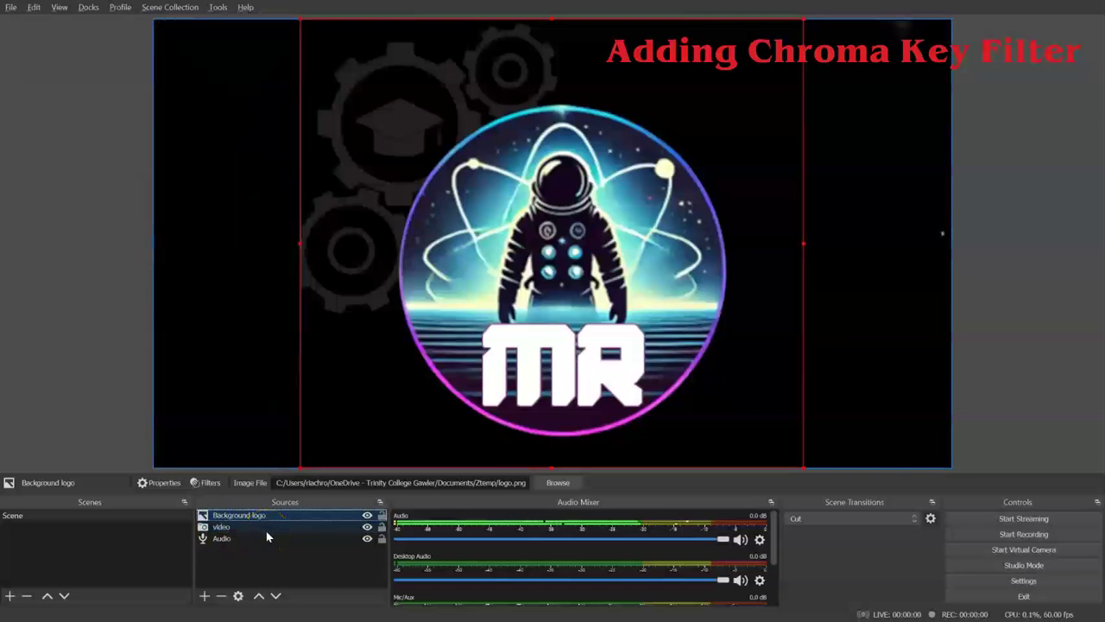
left_click_drag(254, 518, 245, 535)
left_click(277, 521)
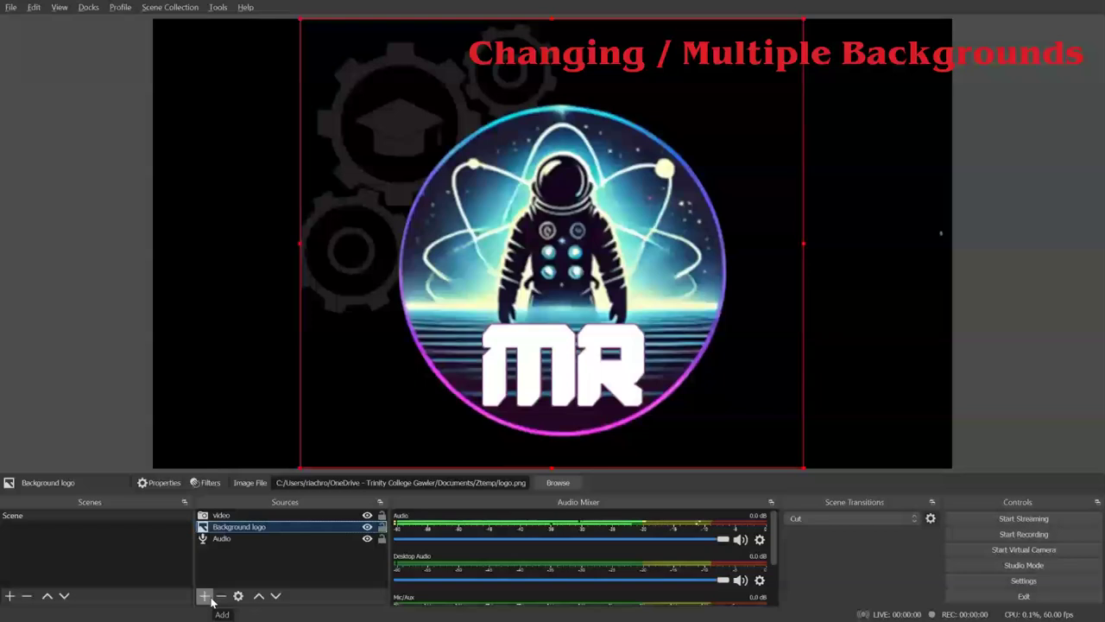
Add an Image source named 'background #2' and load mysteriac V1.png into it
left_click(204, 596)
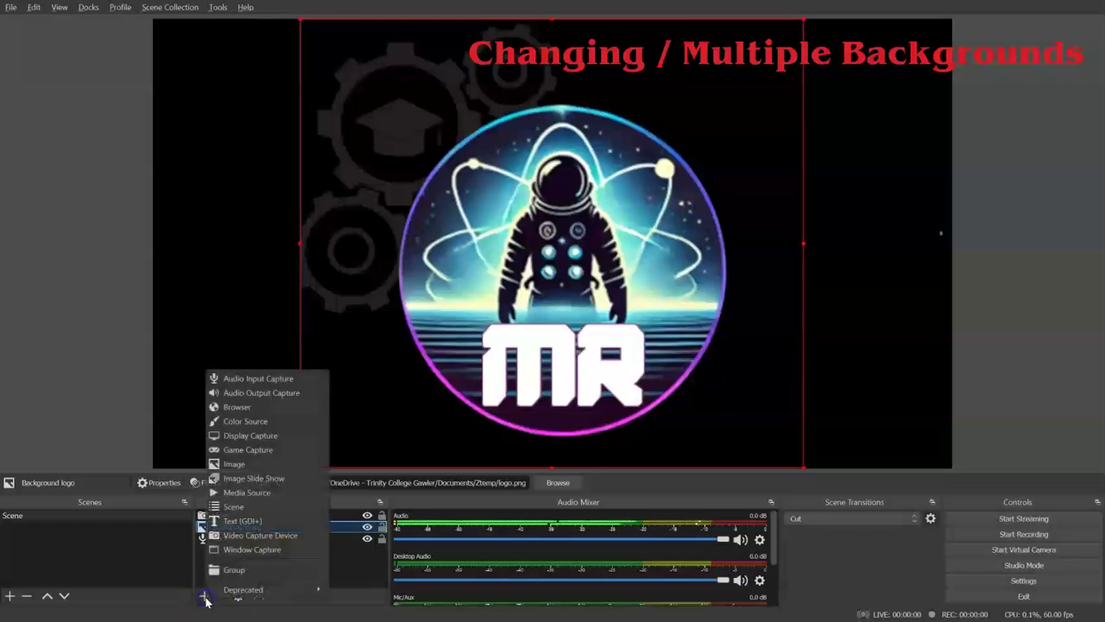
left_click(242, 464)
type("background #2")
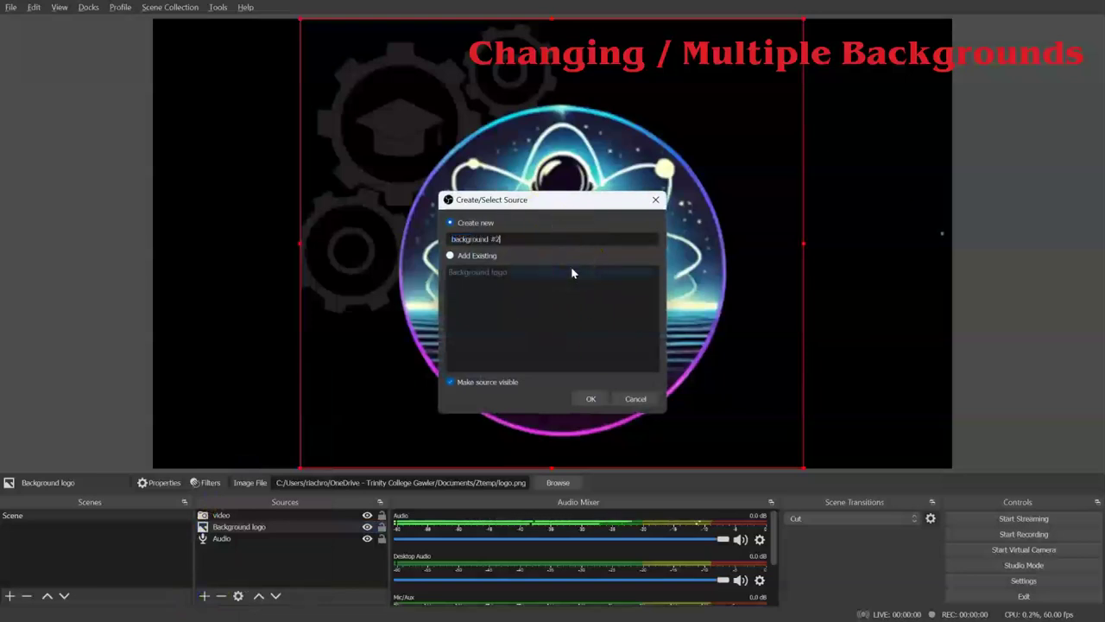
key("Return")
left_click(774, 399)
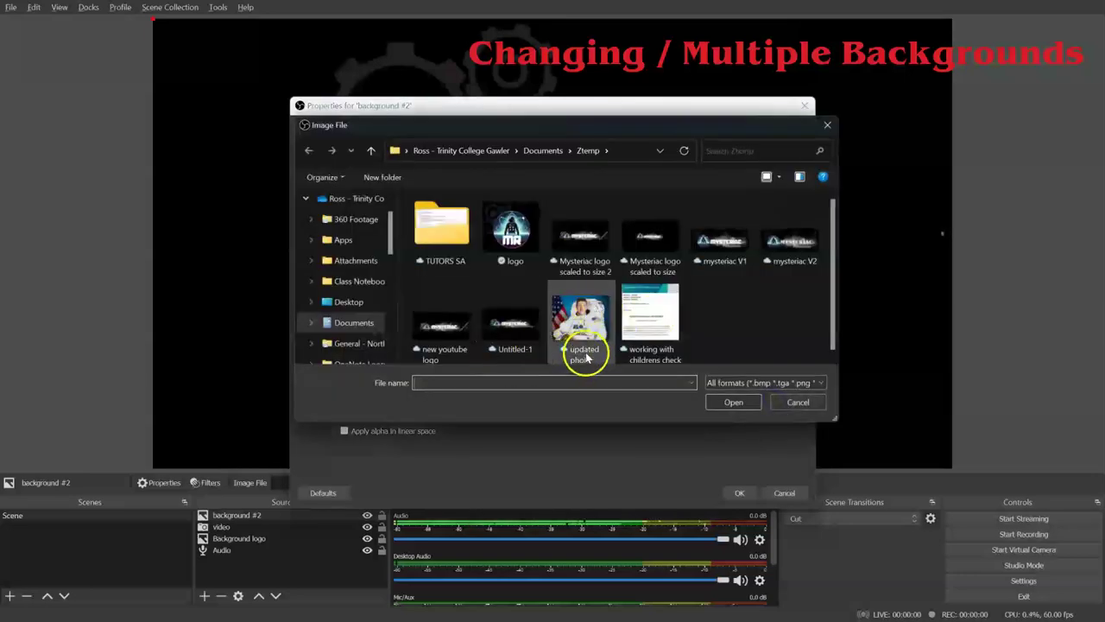
double_click(728, 256)
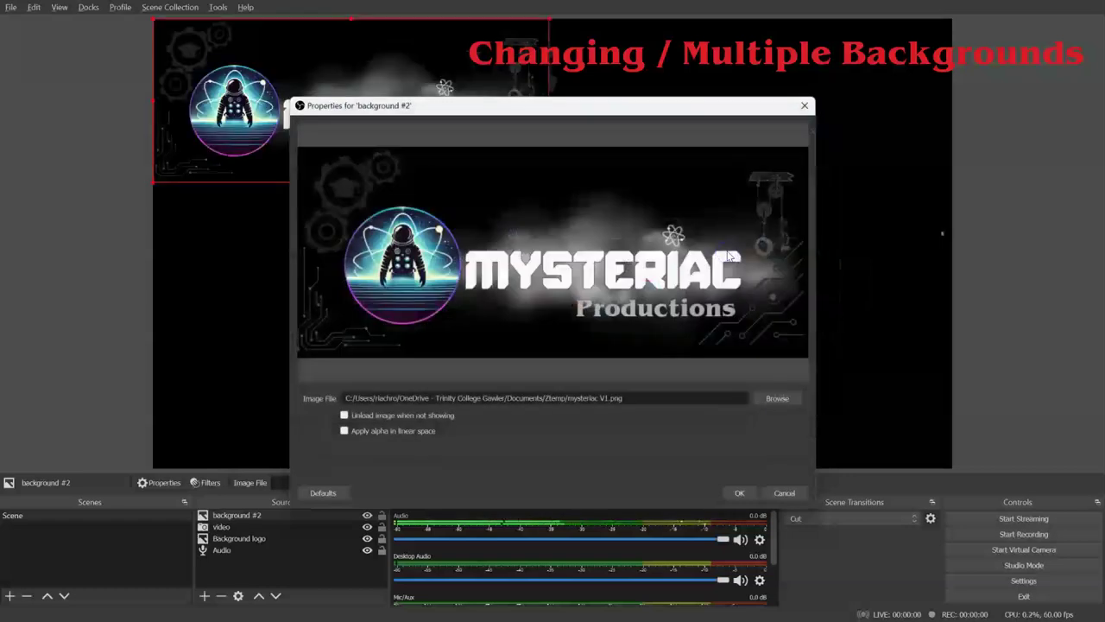
Accept the background #2 settings and stretch the Mysteriac banner across the canvas
left_click(739, 492)
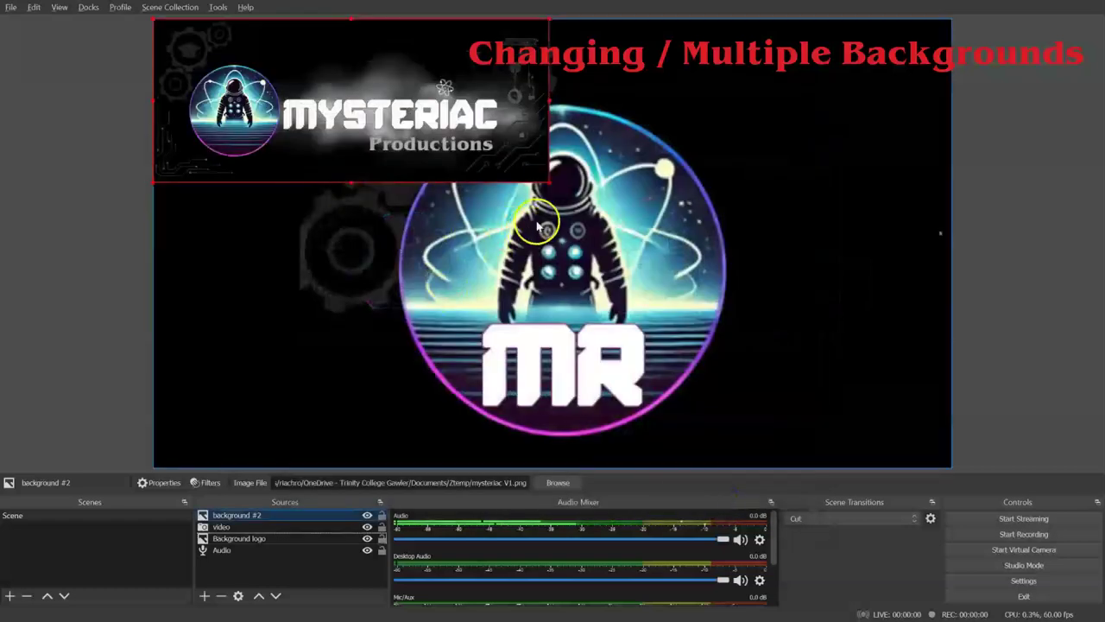
left_click_drag(550, 192, 636, 389)
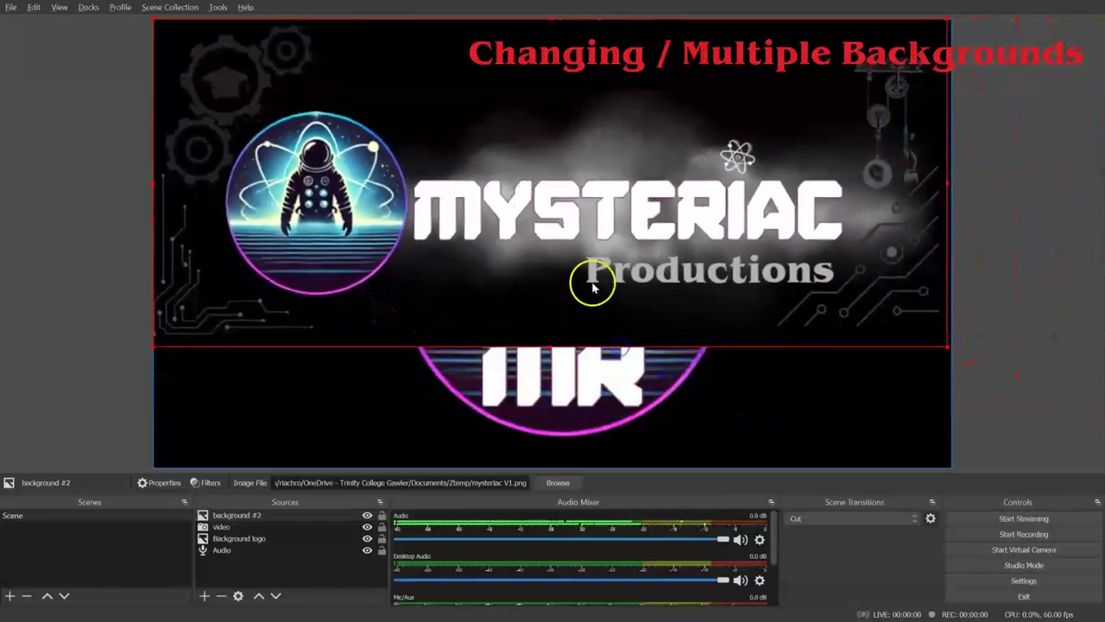
left_click_drag(584, 253, 589, 305)
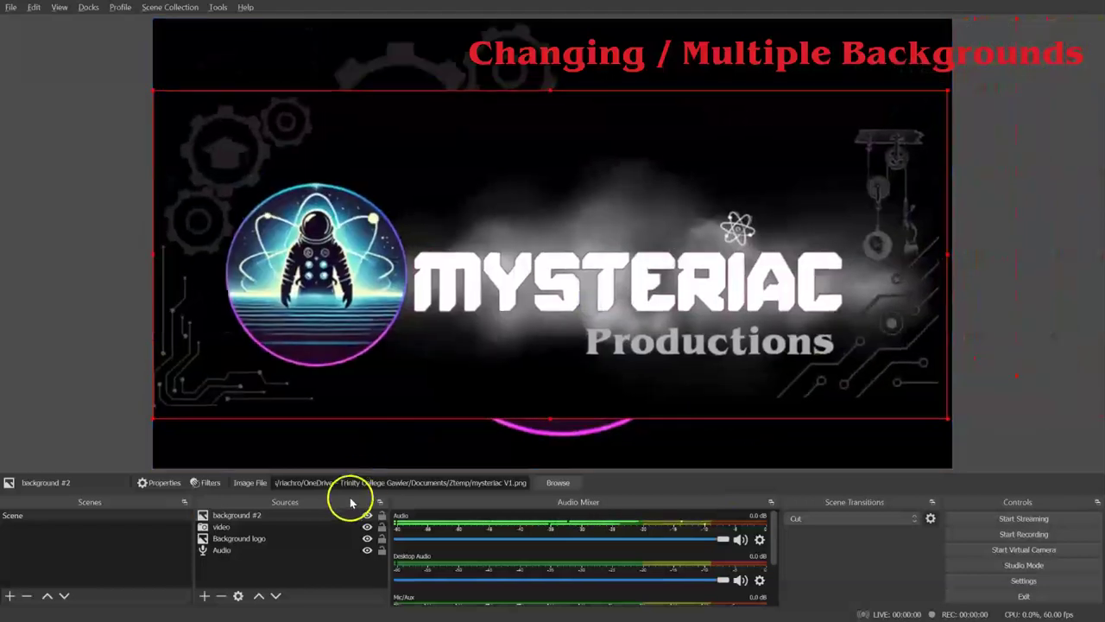
Move Background logo above the video source in the Sources list
left_click(291, 575)
left_click(234, 517)
left_click(236, 538)
left_click_drag(237, 540, 237, 528)
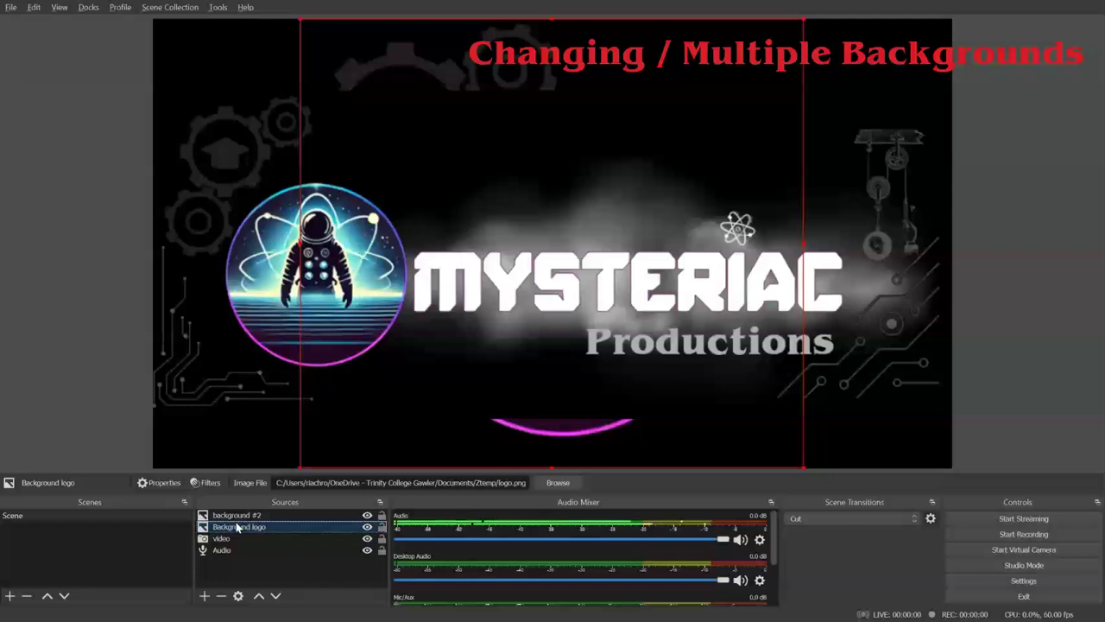
left_click(240, 516)
left_click(242, 527)
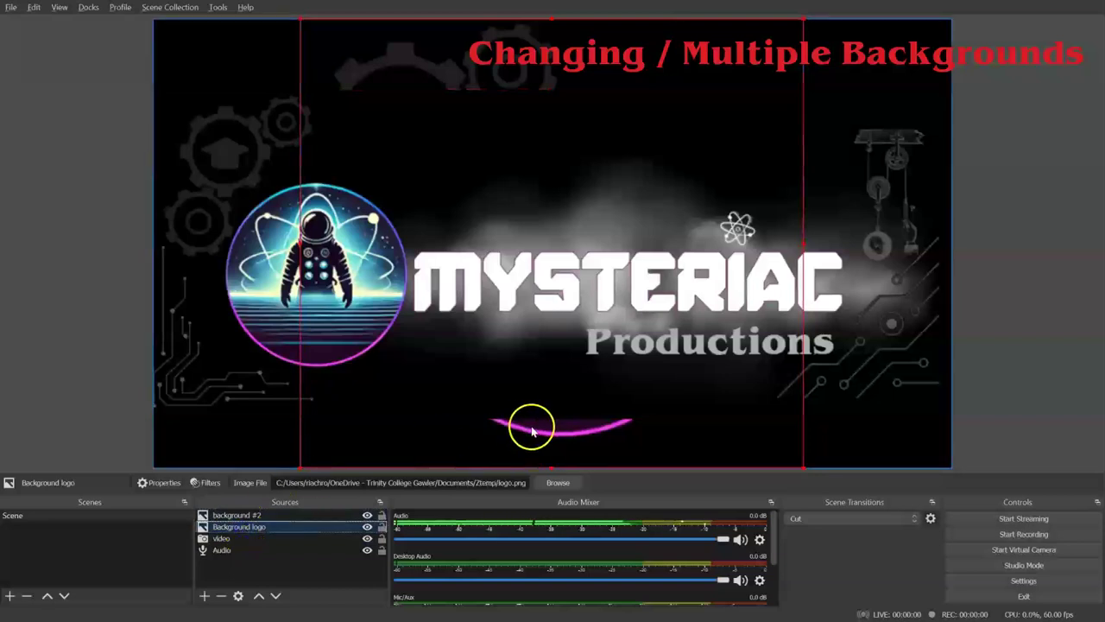
Fit the video to the full canvas and shift it slightly down
left_click(465, 343)
key("ctrl+s")
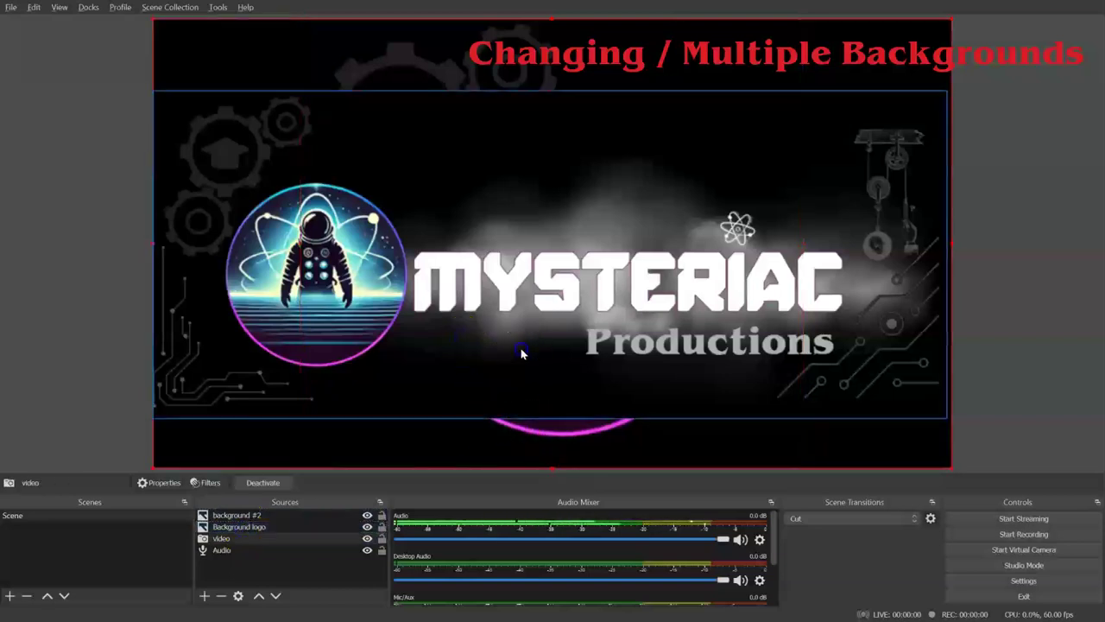
left_click_drag(521, 352, 525, 371)
left_click(523, 370)
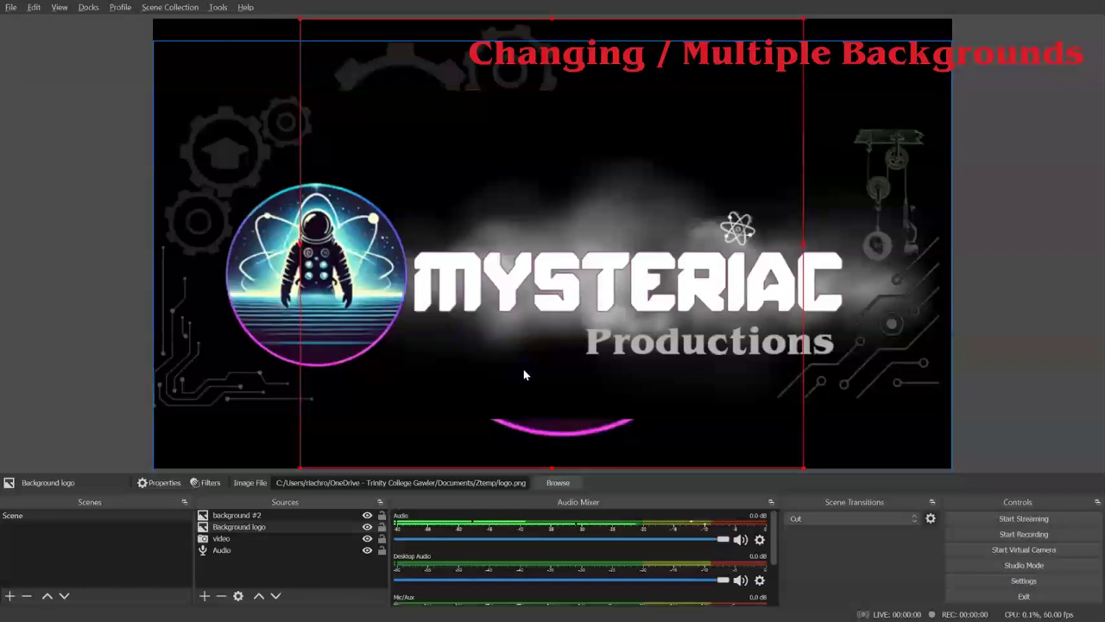
left_click(430, 355)
Enlarge the Mysteriac banner to cover the frame, then drag video to the top of Sources
left_click(250, 515)
mouse_move(221, 395)
left_mouse_down()
mouse_move(216, 425)
mouse_move(234, 394)
left_mouse_up()
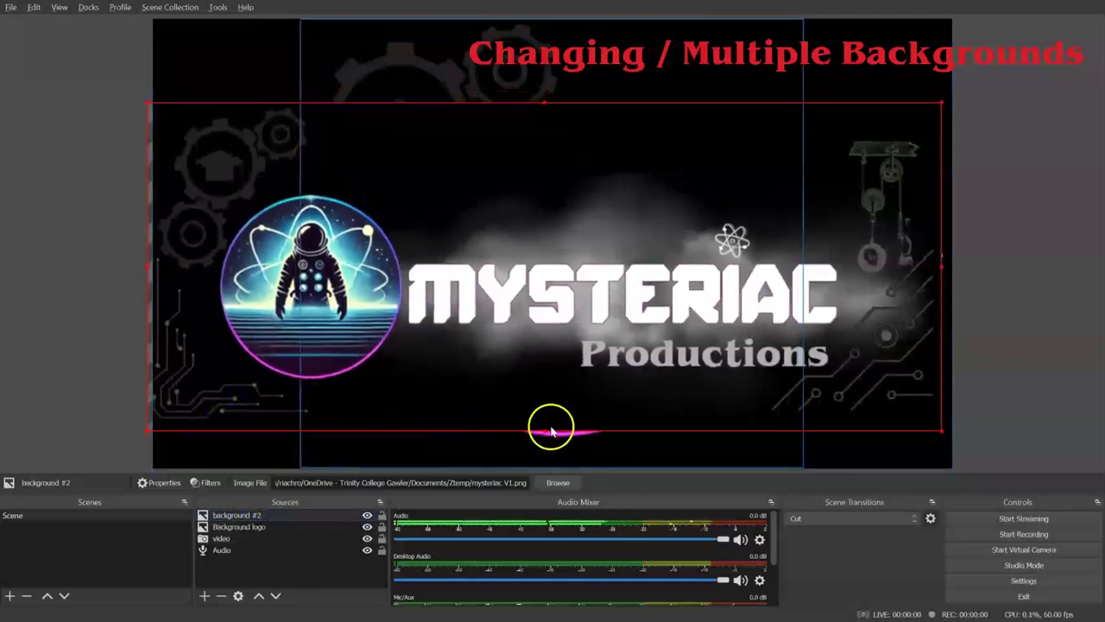
left_click_drag(546, 430, 544, 450)
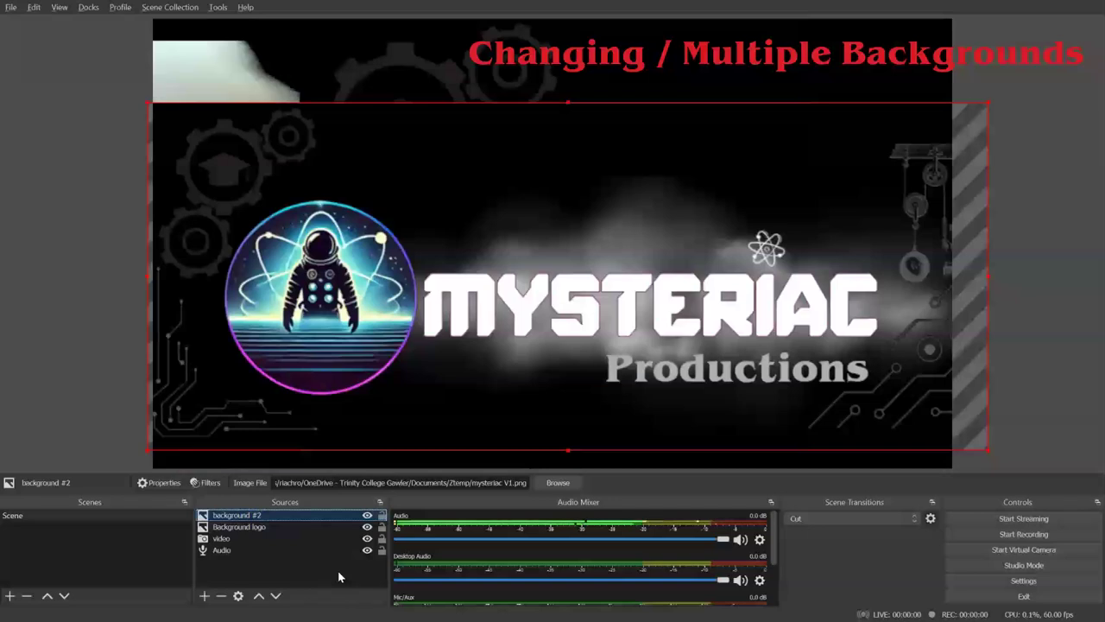
left_click_drag(217, 538, 215, 516)
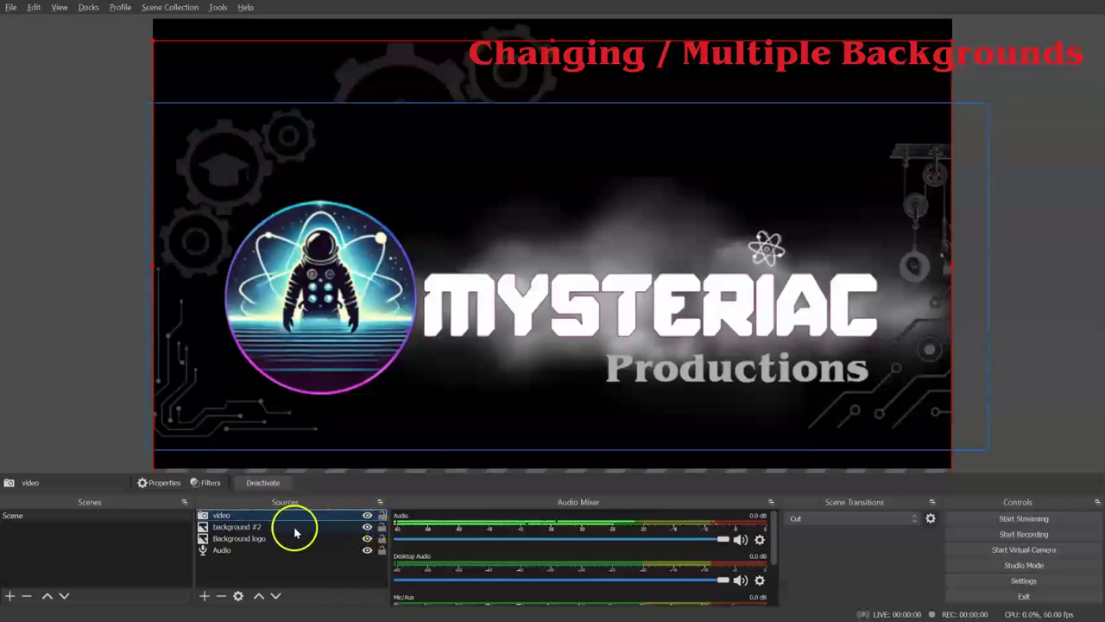
left_click(367, 527)
left_click(367, 527)
left_click(367, 527)
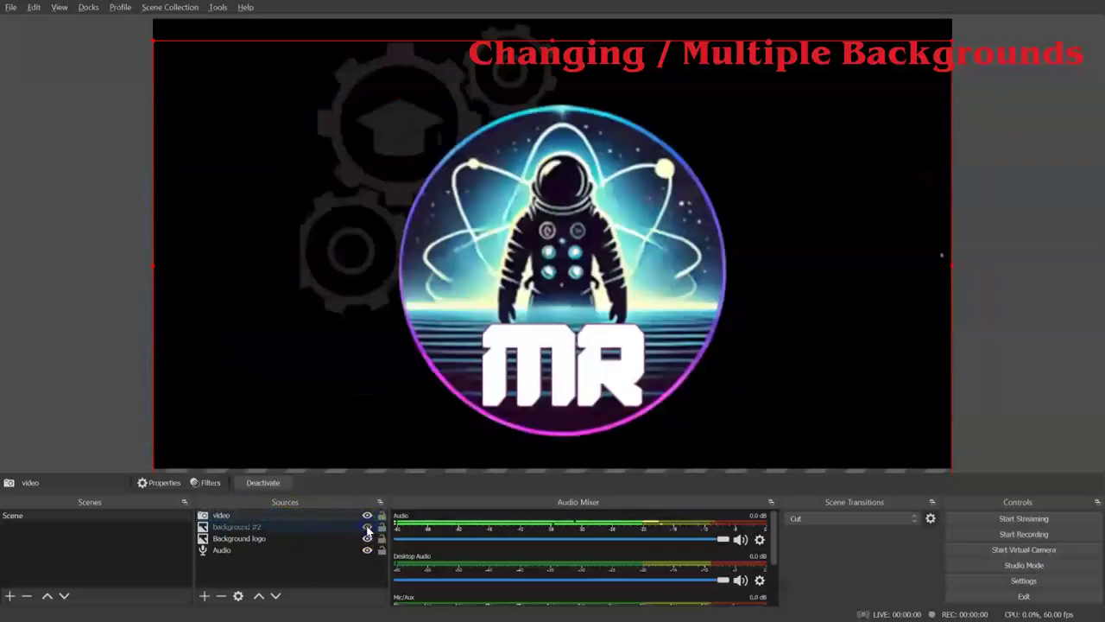
left_click(279, 538)
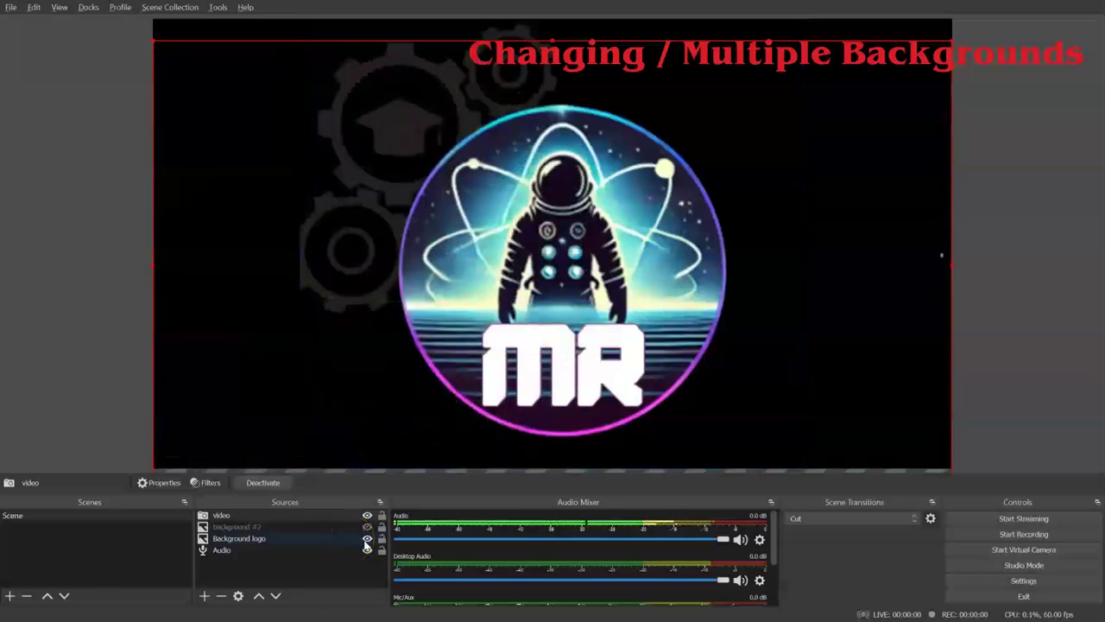
left_click(367, 539)
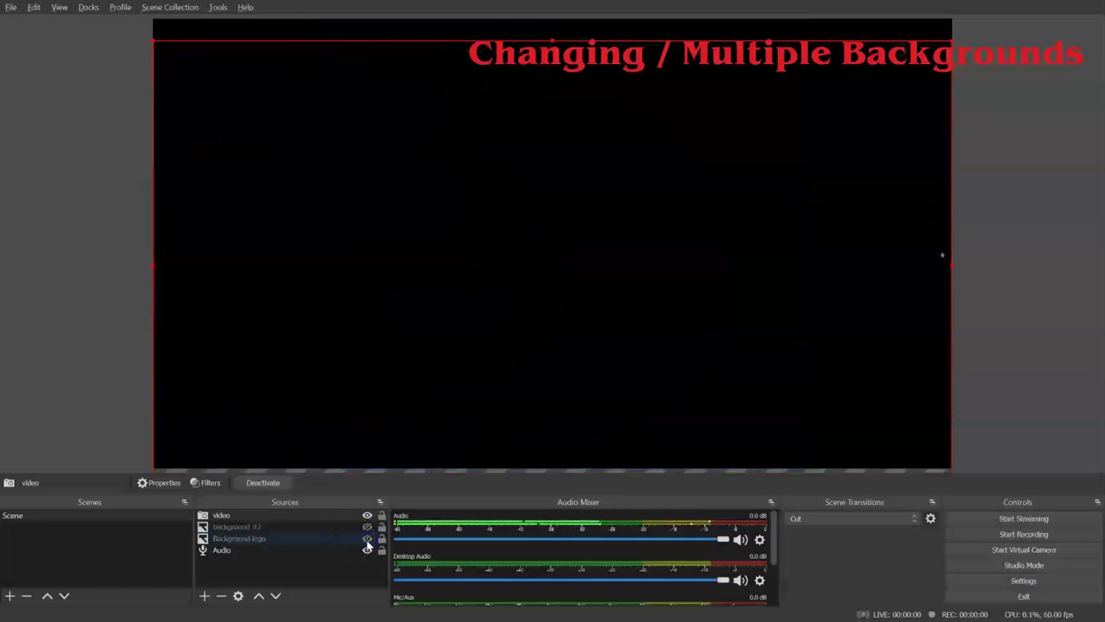
left_click(367, 527)
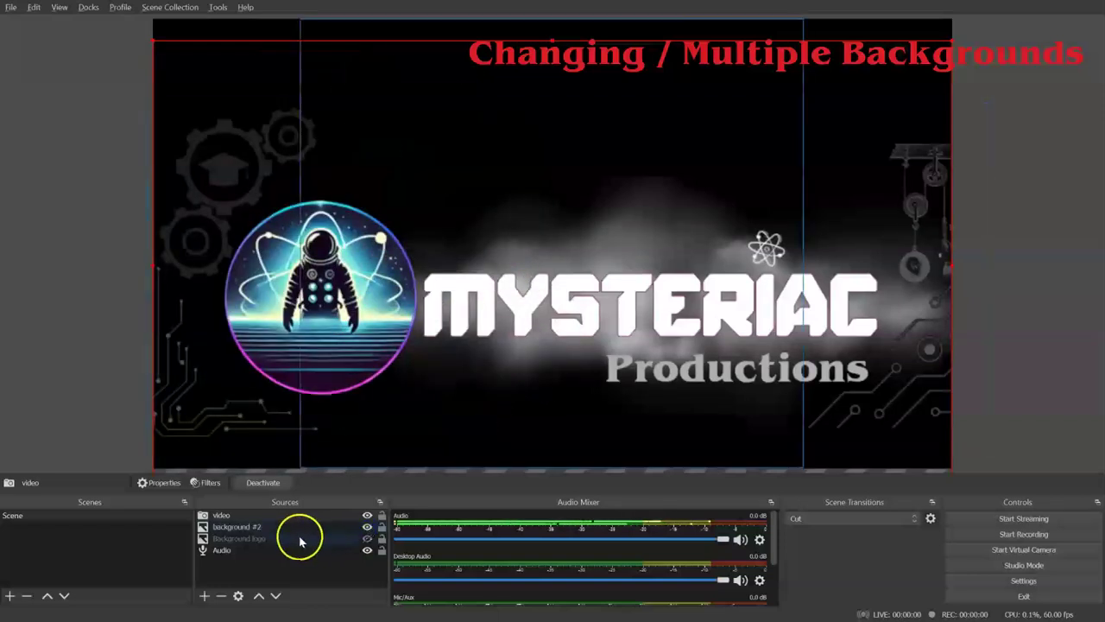
left_click(367, 538)
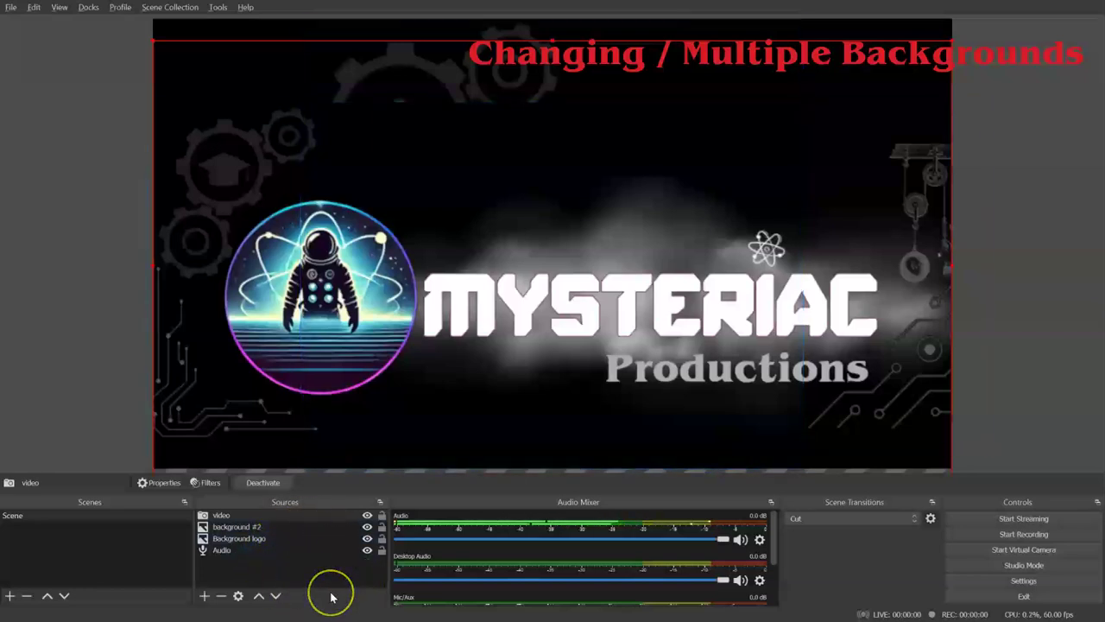
left_click(367, 526)
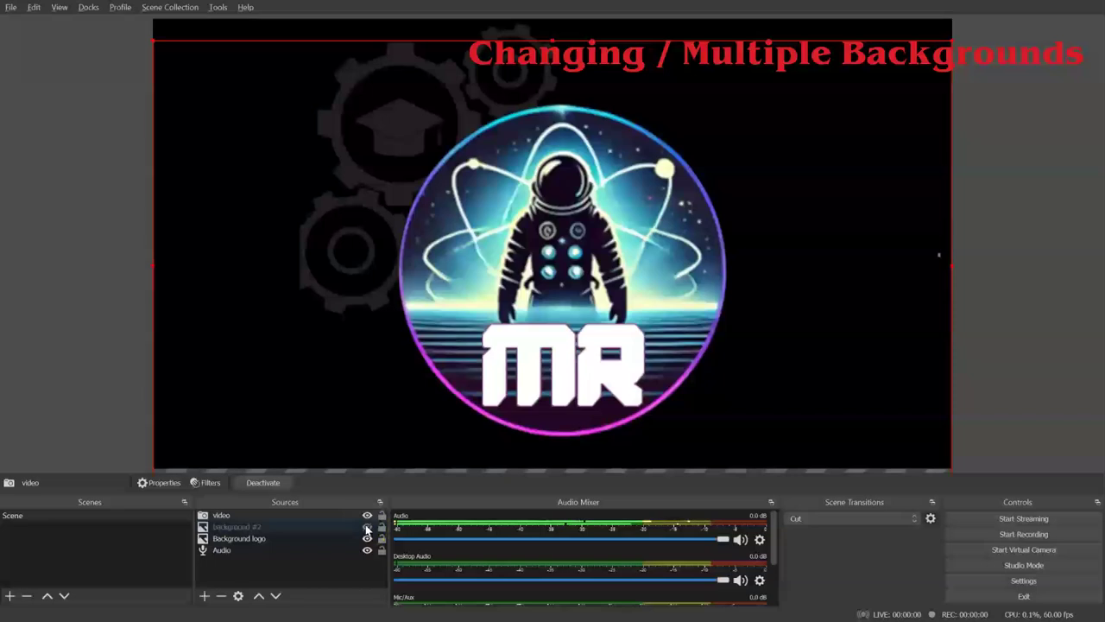
left_click(367, 537)
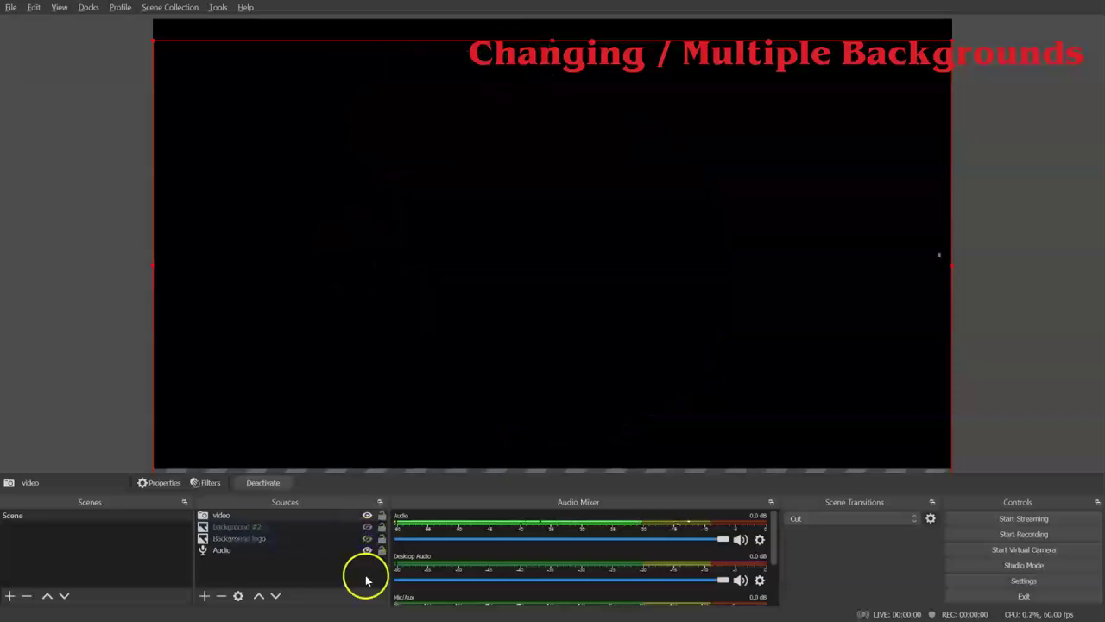
left_click(367, 538)
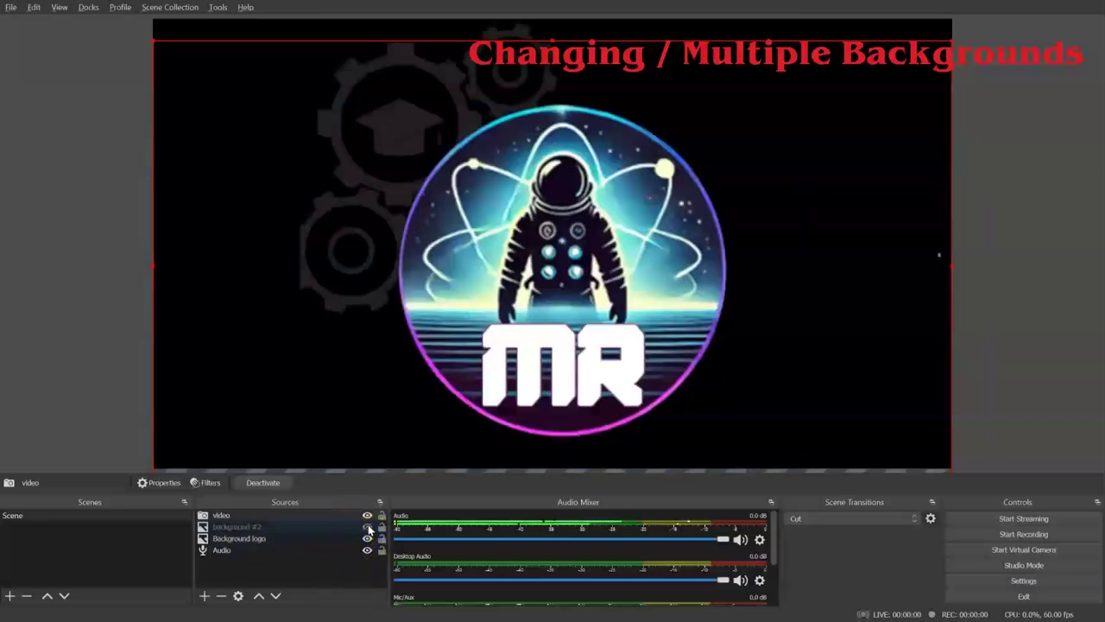
left_click(367, 527)
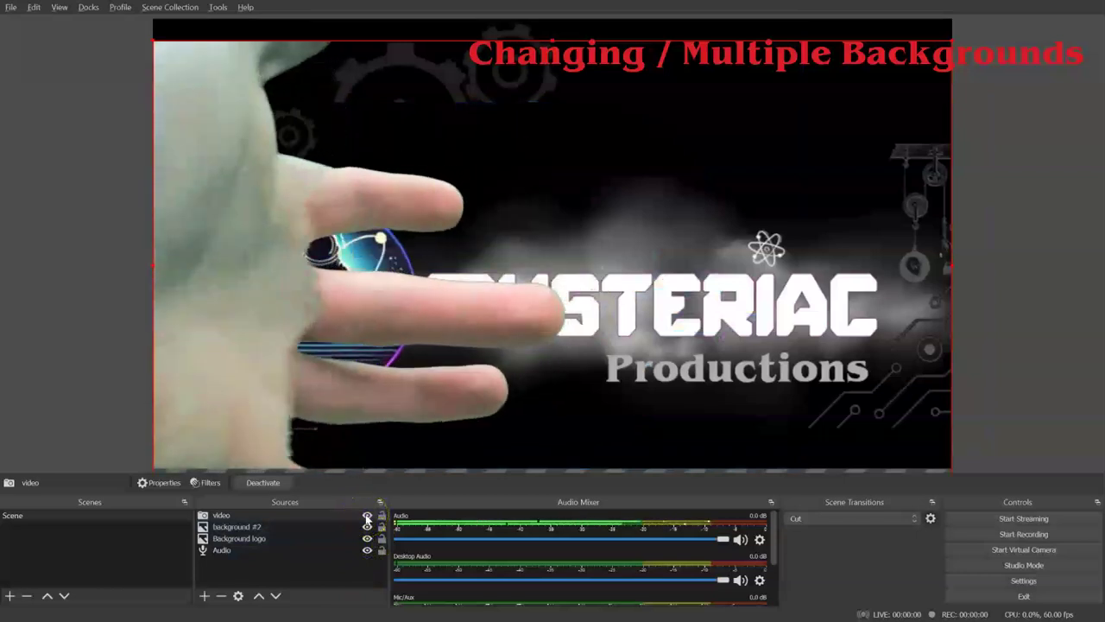
left_click(367, 516)
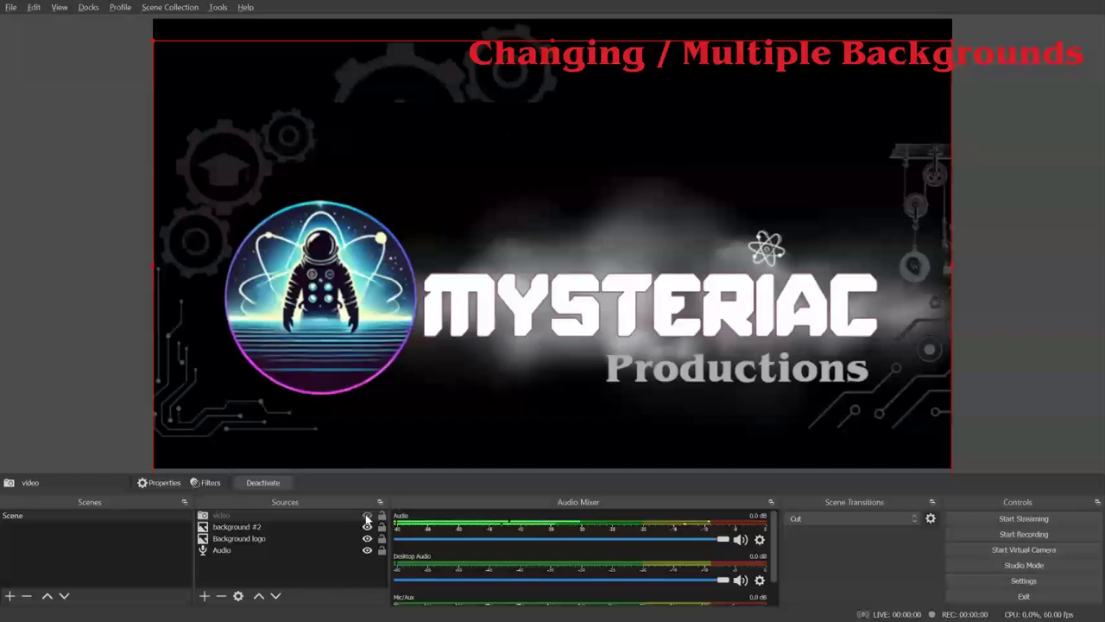
left_click(367, 516)
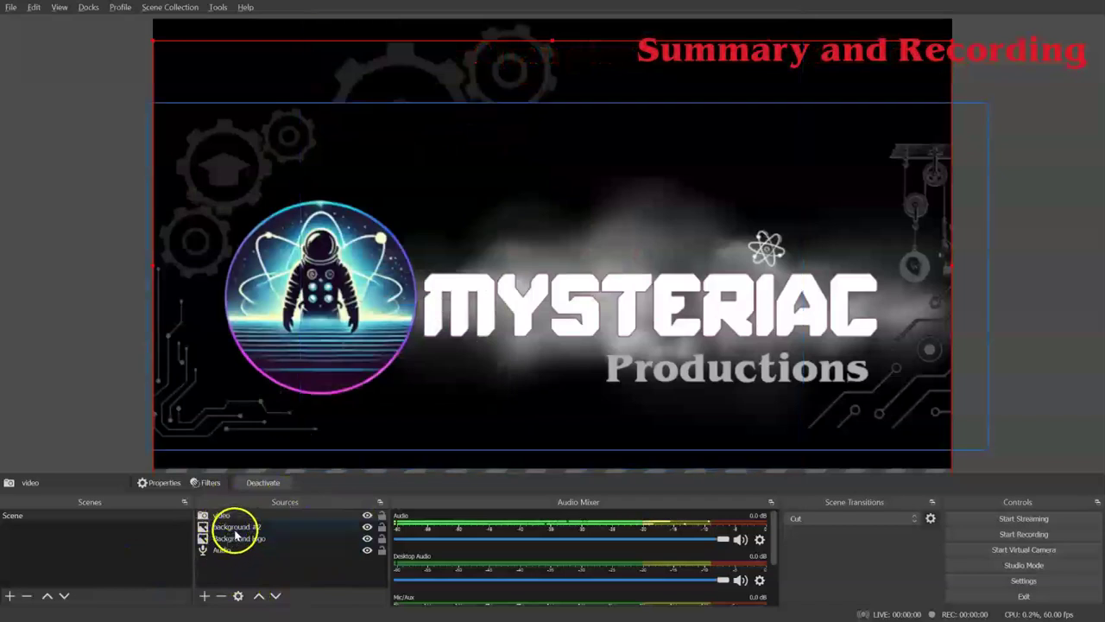
Start and stop a short recording of the scene, saving it as an MKV file
right_click(221, 516)
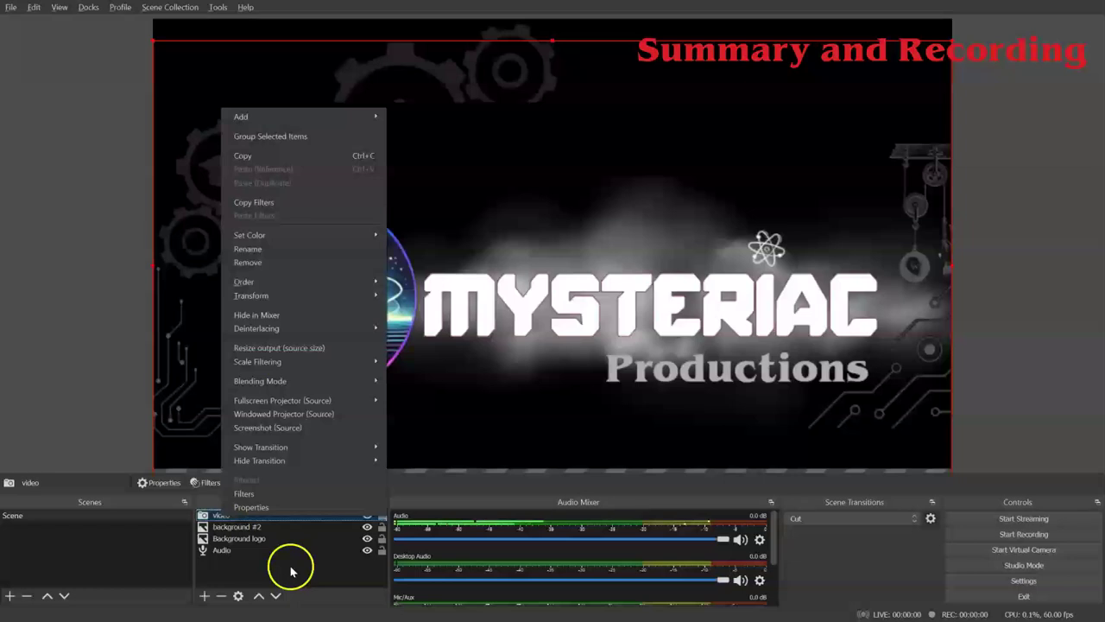
left_click(241, 553)
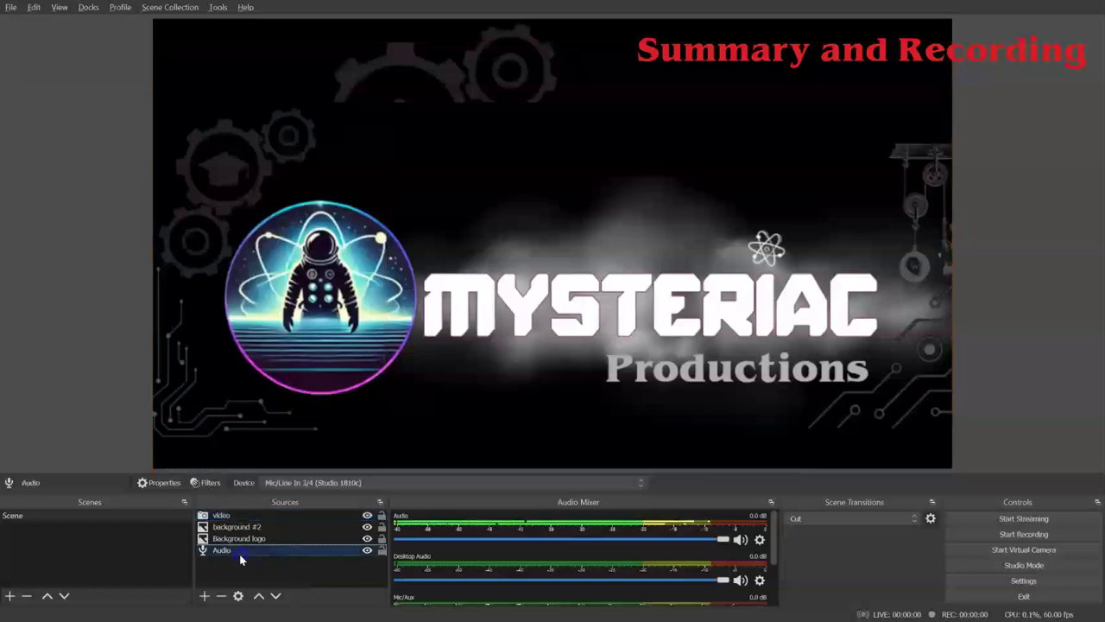
left_click(997, 537)
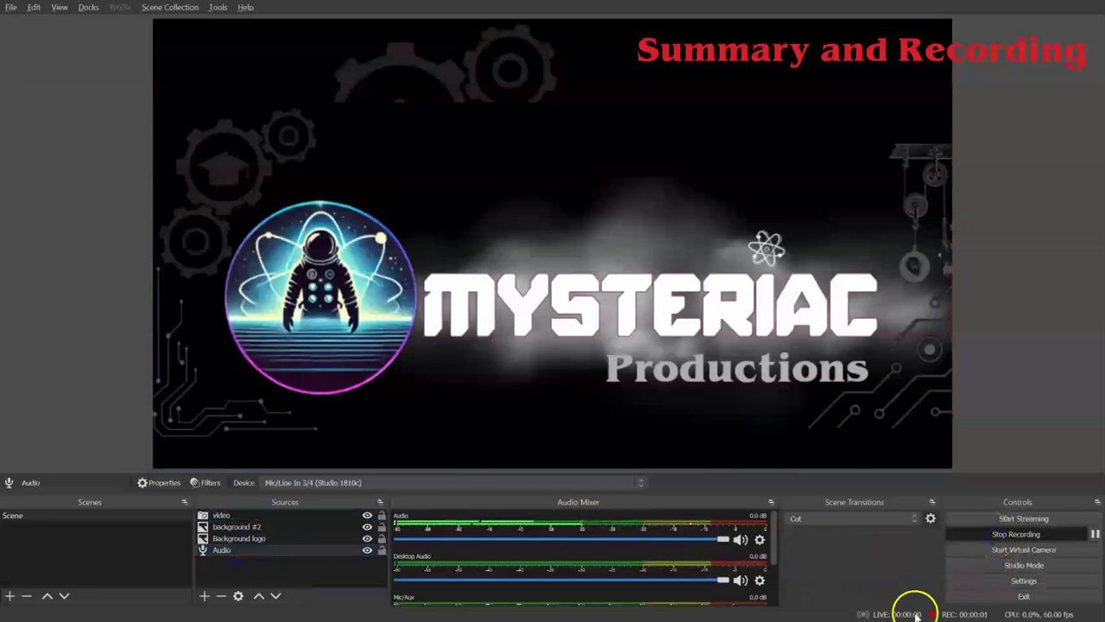
left_click(996, 535)
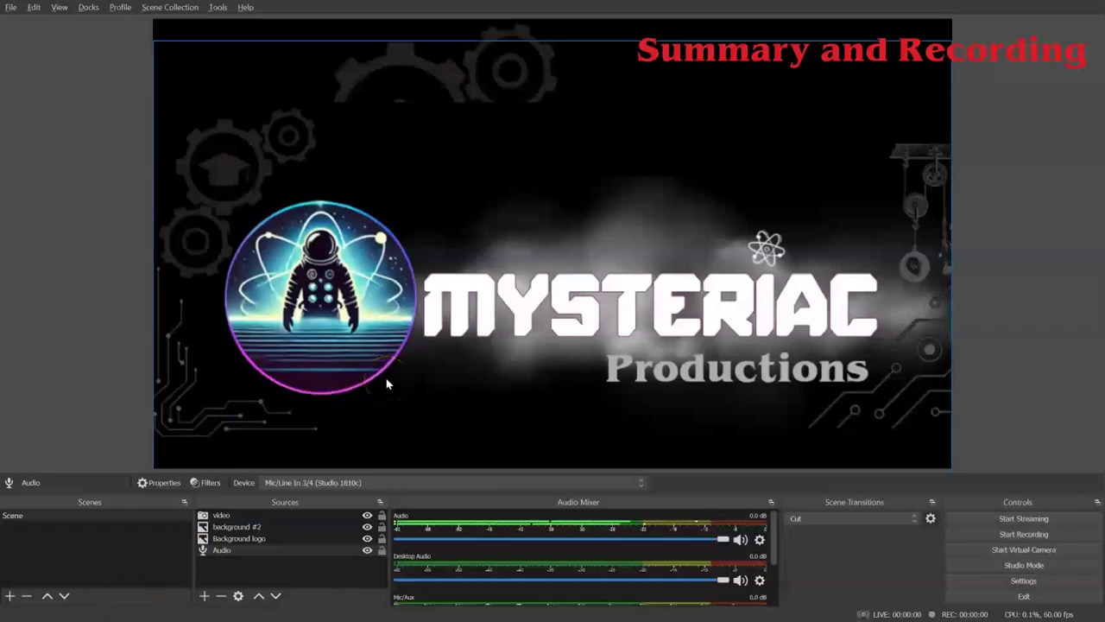
left_click(138, 333)
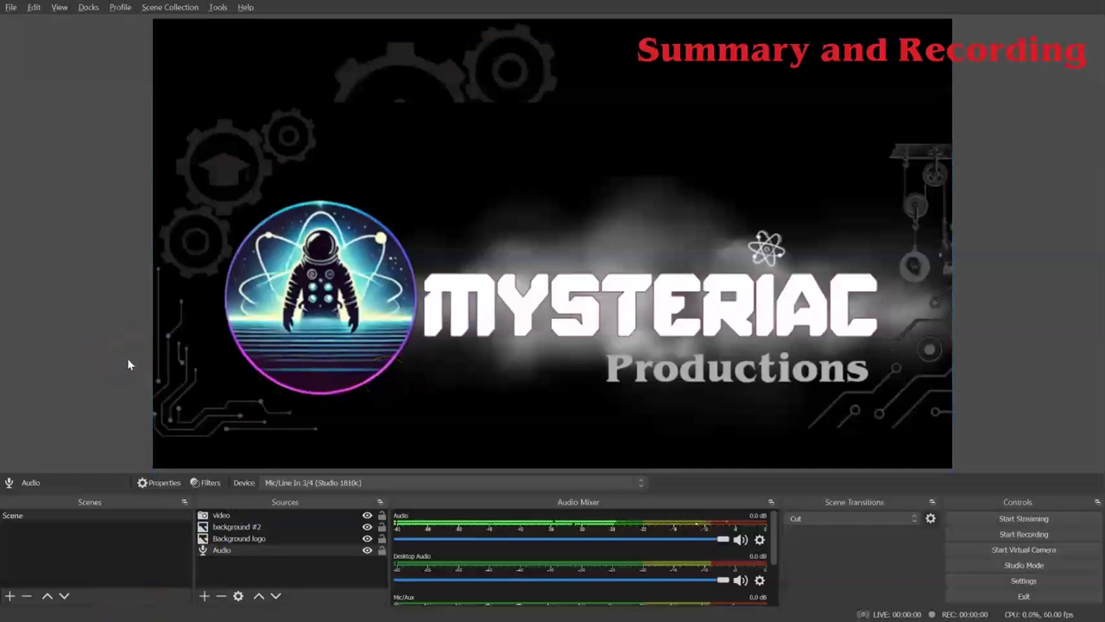